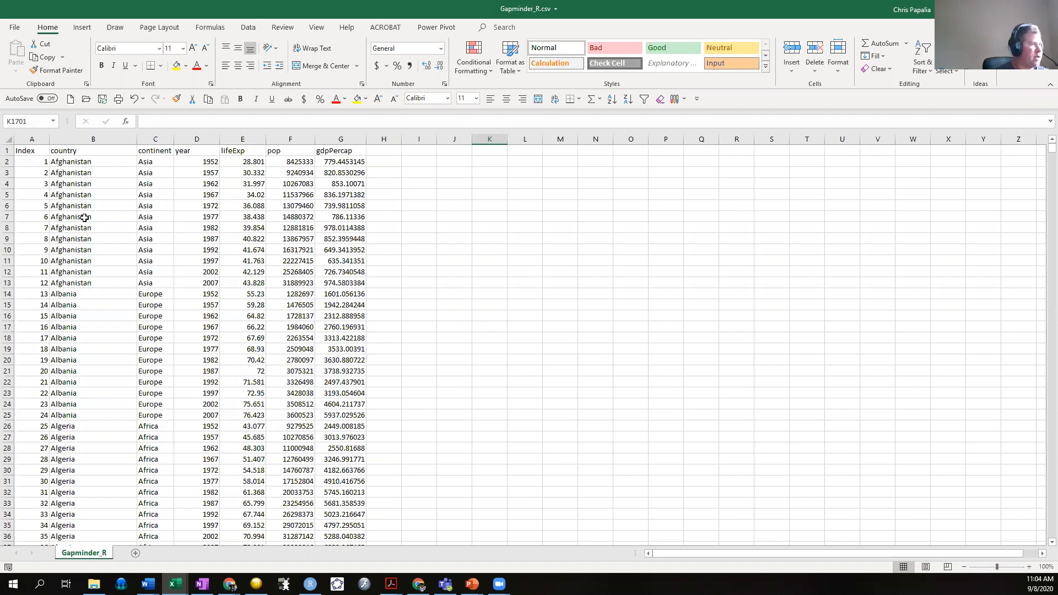
# Turn on filtering for the data's header row and widen the continent through gdpPercap columns.
pyautogui.click(240, 152)
pyautogui.click(330, 205)
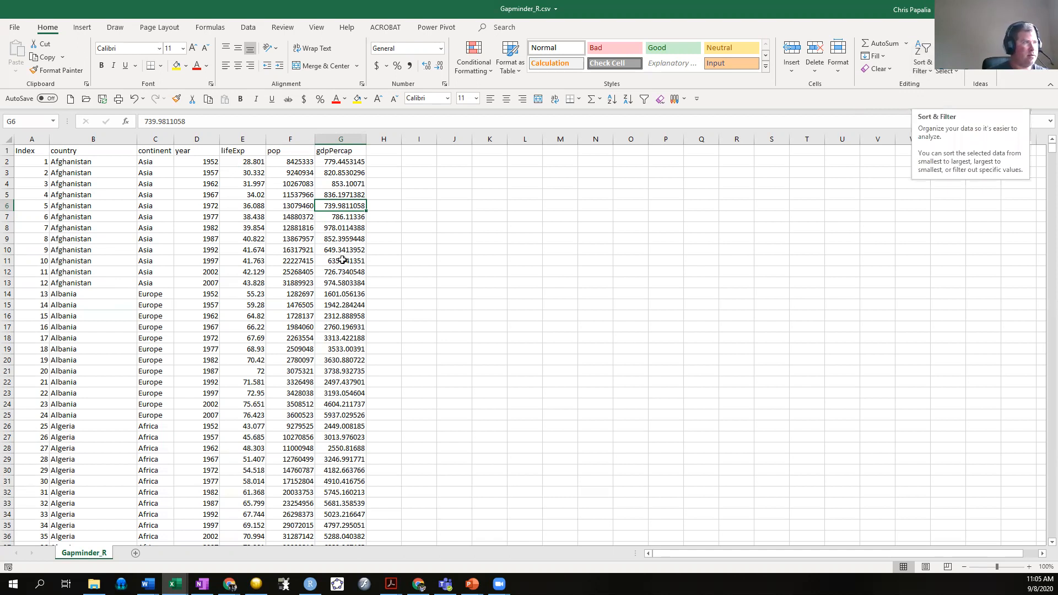
pyautogui.click(922, 60)
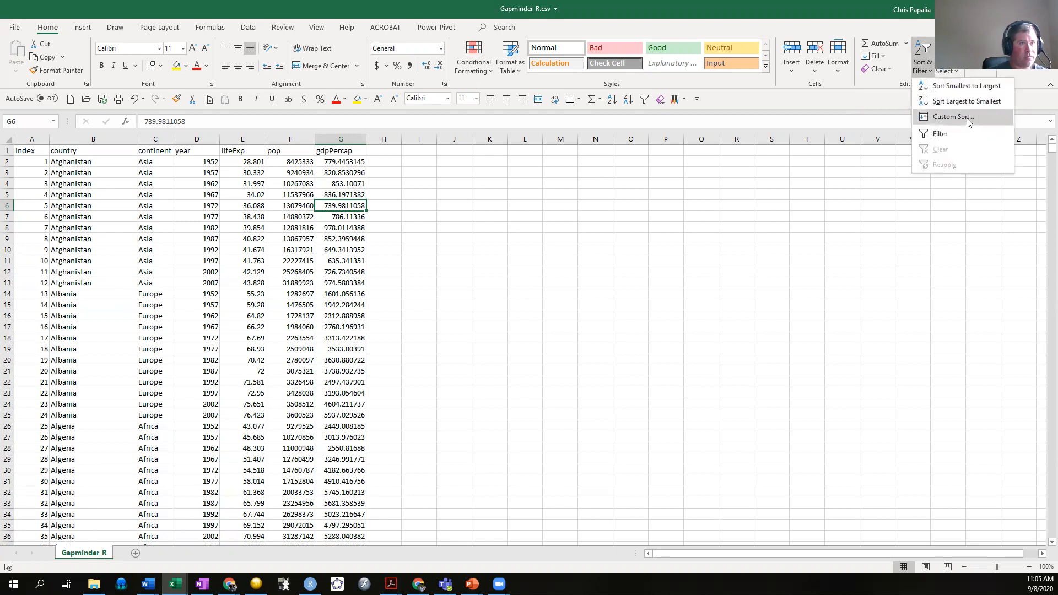
pyautogui.click(949, 133)
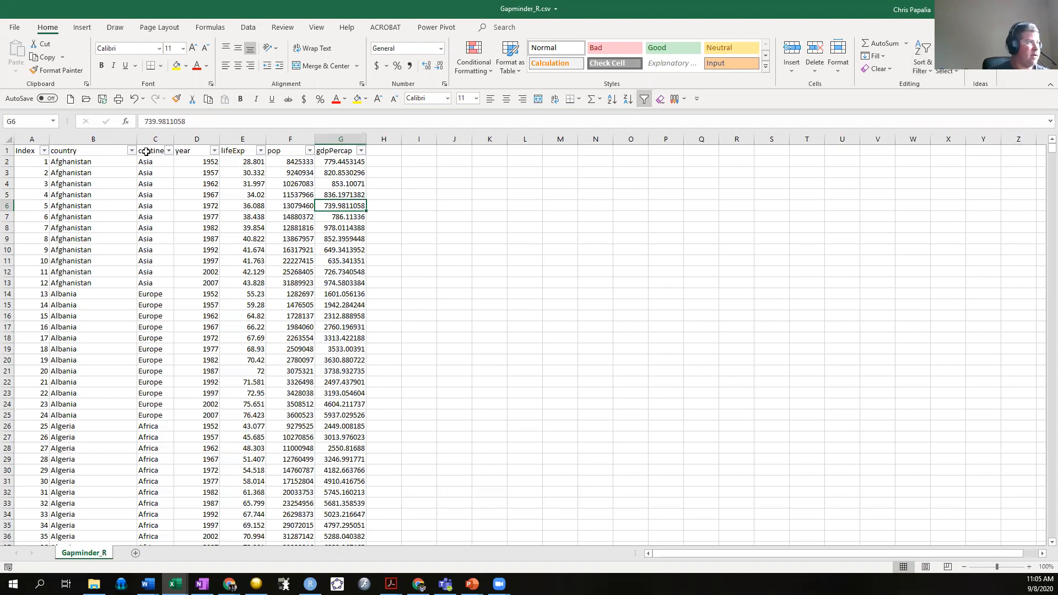
pyautogui.doubleClick(182, 136)
pyautogui.moveTo(240, 137); pyautogui.dragTo(477, 138)
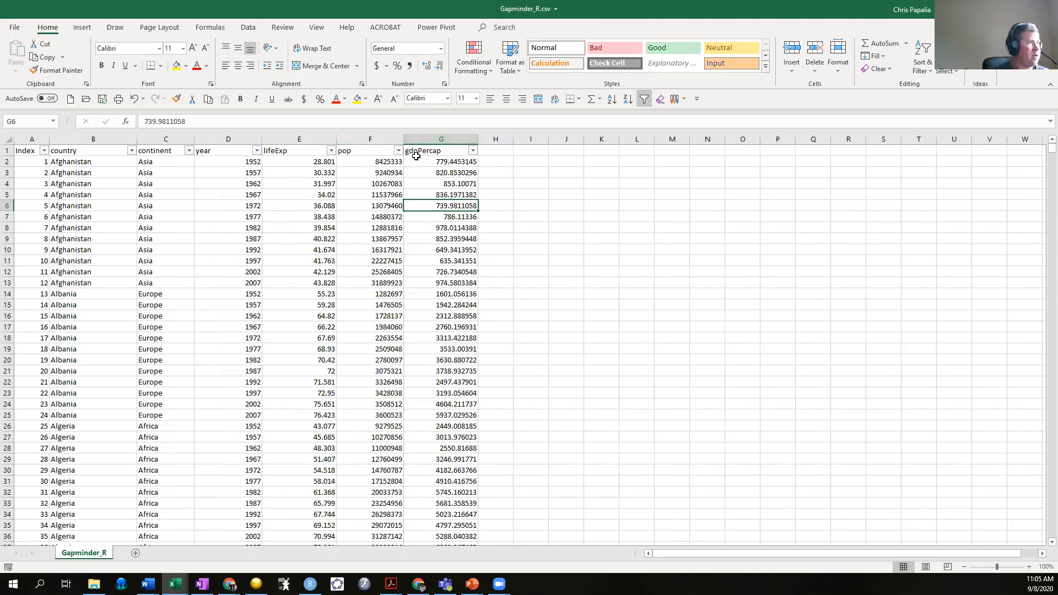
# Examine the year, lifeExp, pop and gdpPercap values in the first country's rows.
pyautogui.click(232, 163)
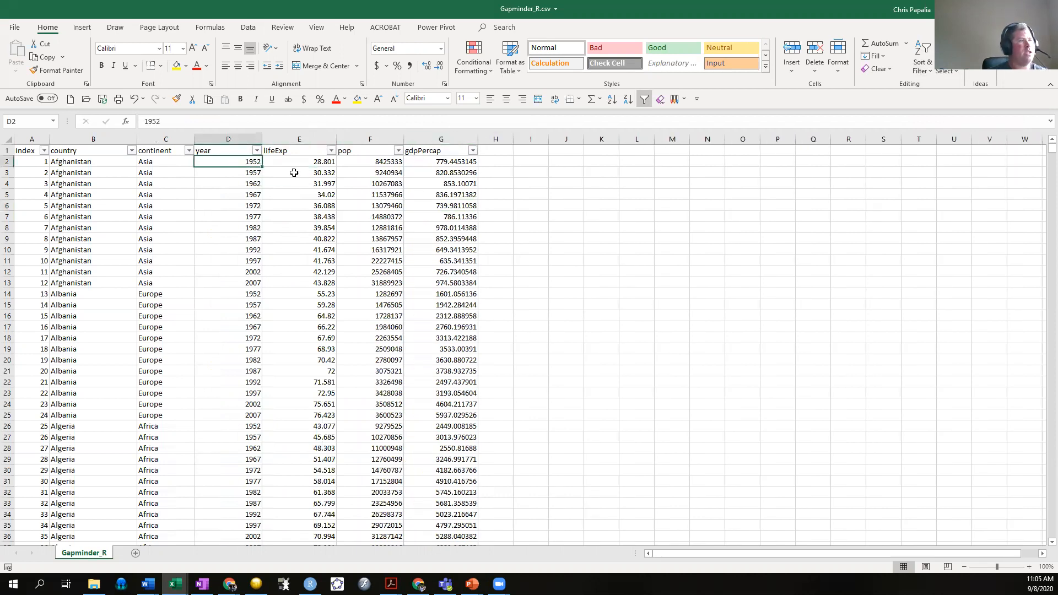
pyautogui.click(302, 165)
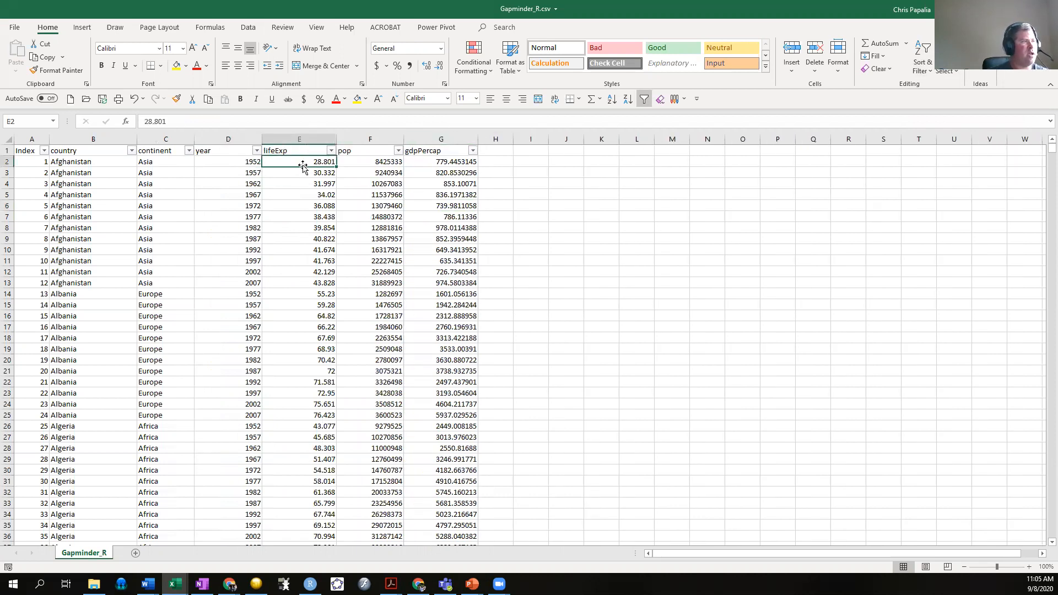
pyautogui.scroll(-5, 303, 253)
pyautogui.scroll(5, 310, 317)
pyautogui.scroll(-4, 378, 237)
pyautogui.scroll(4, 379, 243)
pyautogui.click(388, 230)
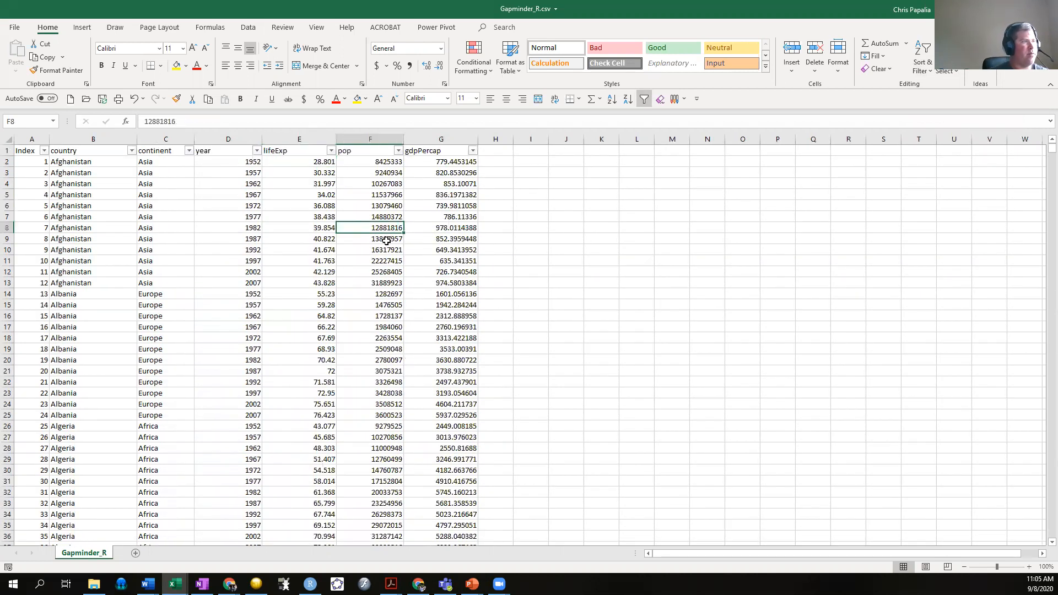
pyautogui.click(383, 260)
pyautogui.click(451, 247)
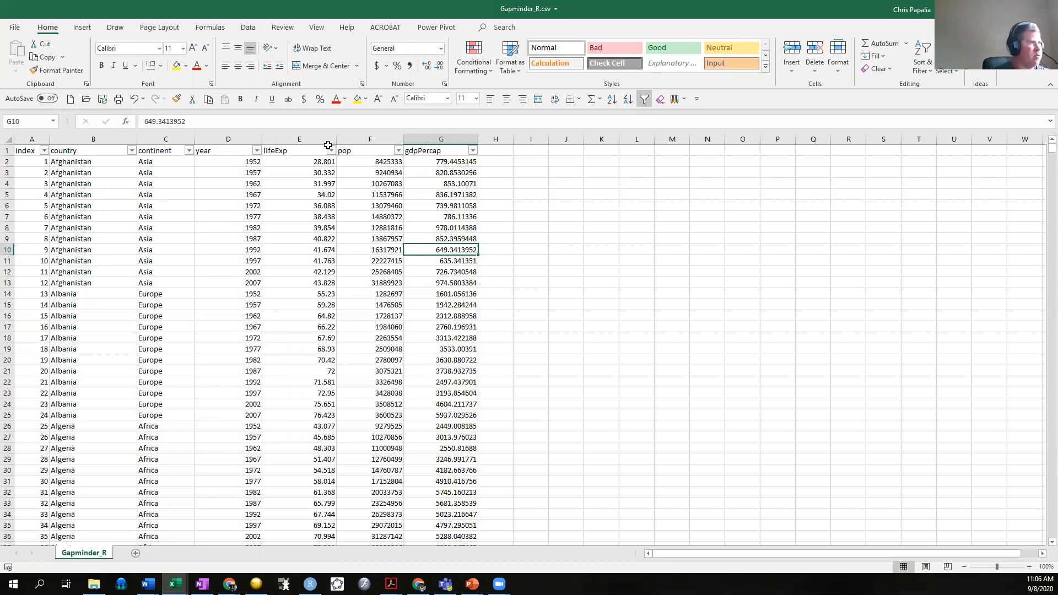
# Filter the year column to show only the 2007 records.
pyautogui.click(257, 150)
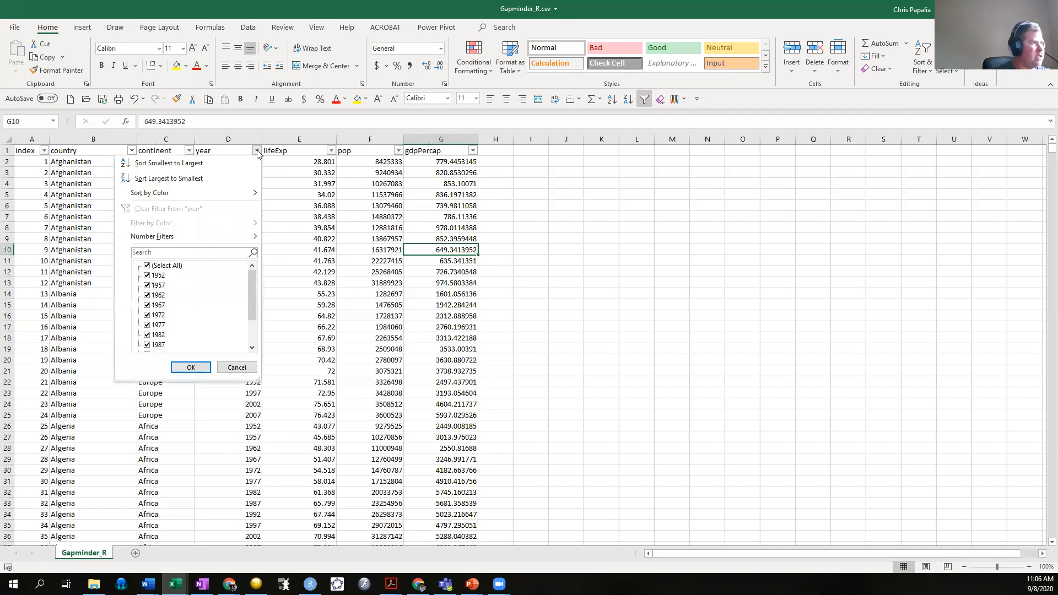
pyautogui.click(147, 265)
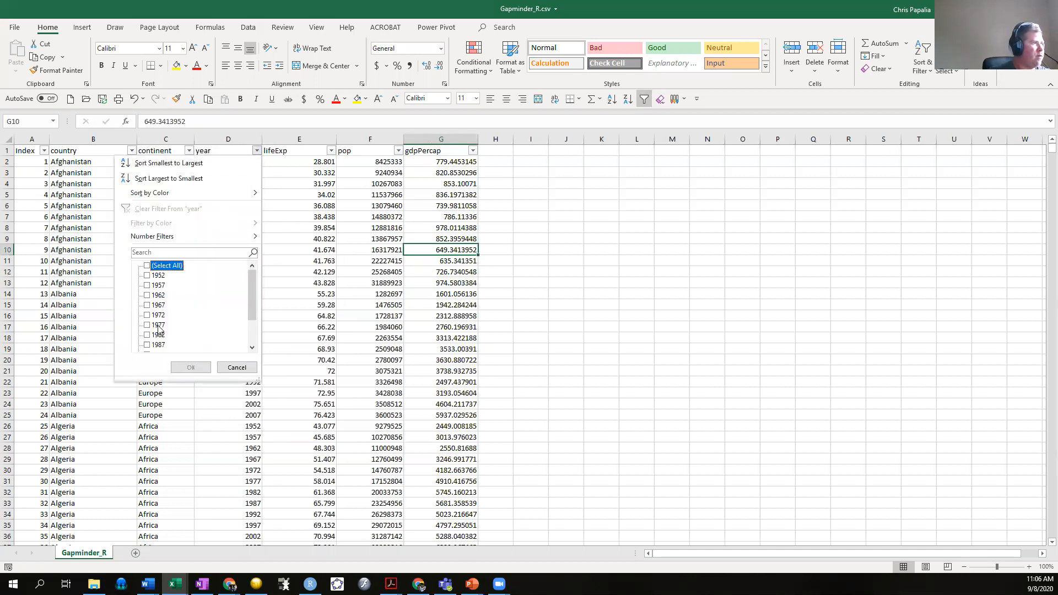
pyautogui.scroll(-2, 166, 313)
pyautogui.click(147, 345)
pyautogui.click(190, 367)
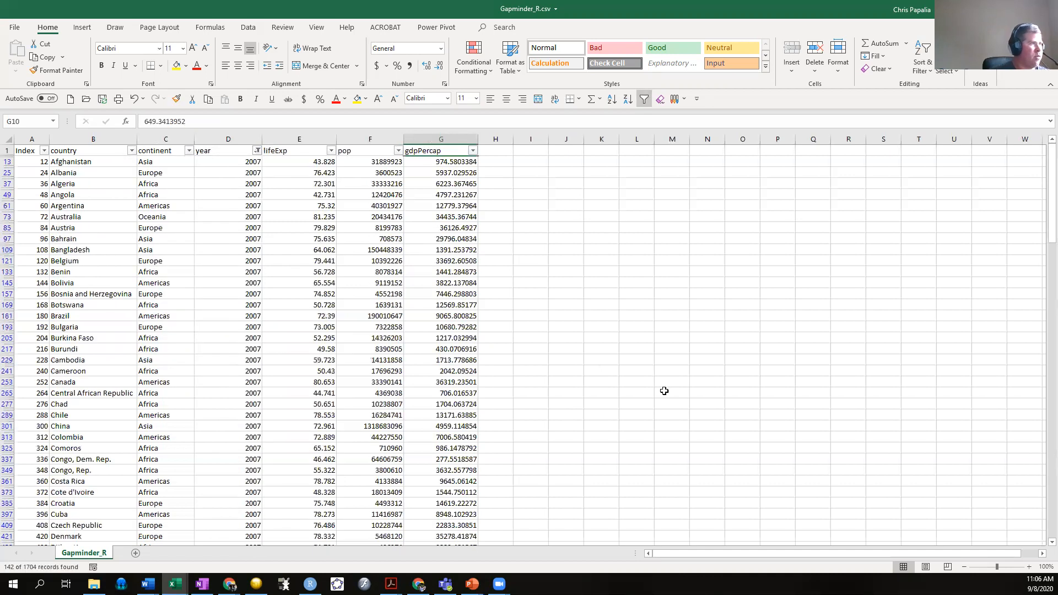
# Copy the whole filtered table, from the Index header through the gdpPercap value of the last country row.
pyautogui.scroll(-6, 663, 391)
pyautogui.scroll(4, 666, 391)
pyautogui.scroll(2, 665, 390)
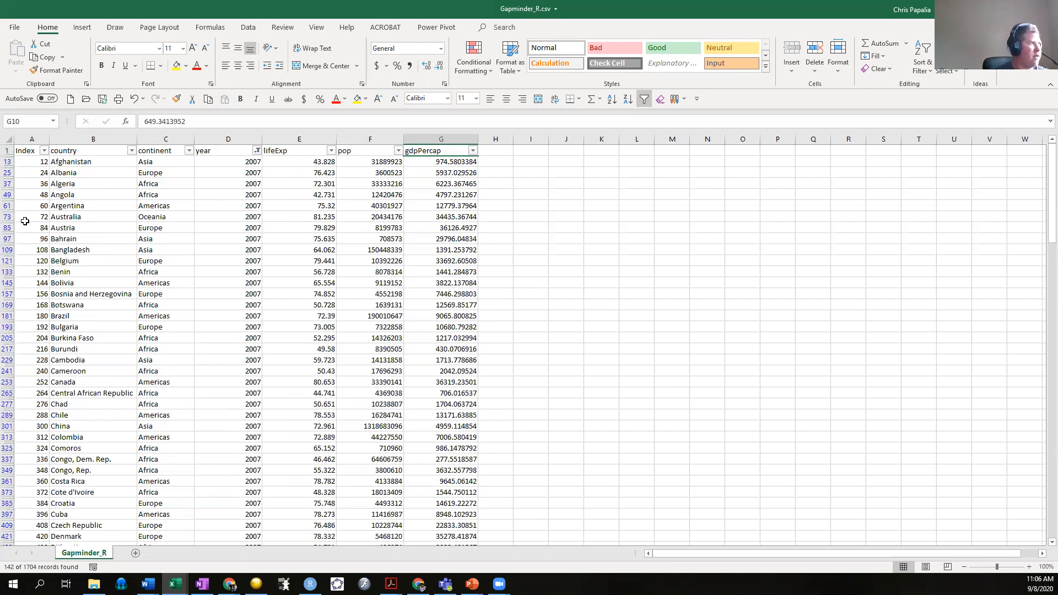
pyautogui.click(30, 150)
pyautogui.moveTo(29, 150); pyautogui.dragTo(468, 521)
pyautogui.hotkey('ctrl', 'c')
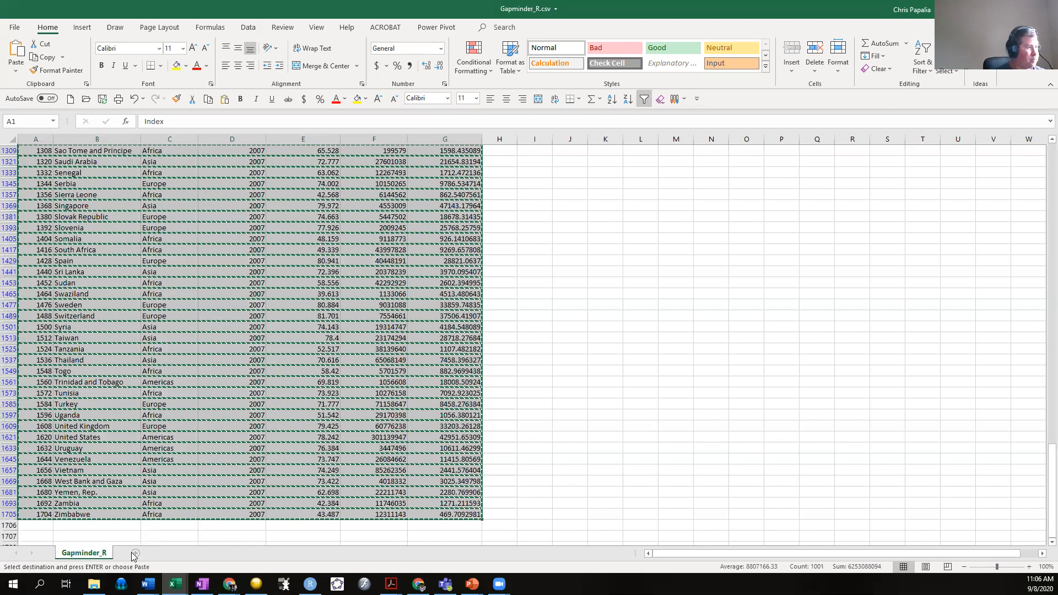
# Add a new worksheet and name it Gapminder_2007.
pyautogui.click(135, 553)
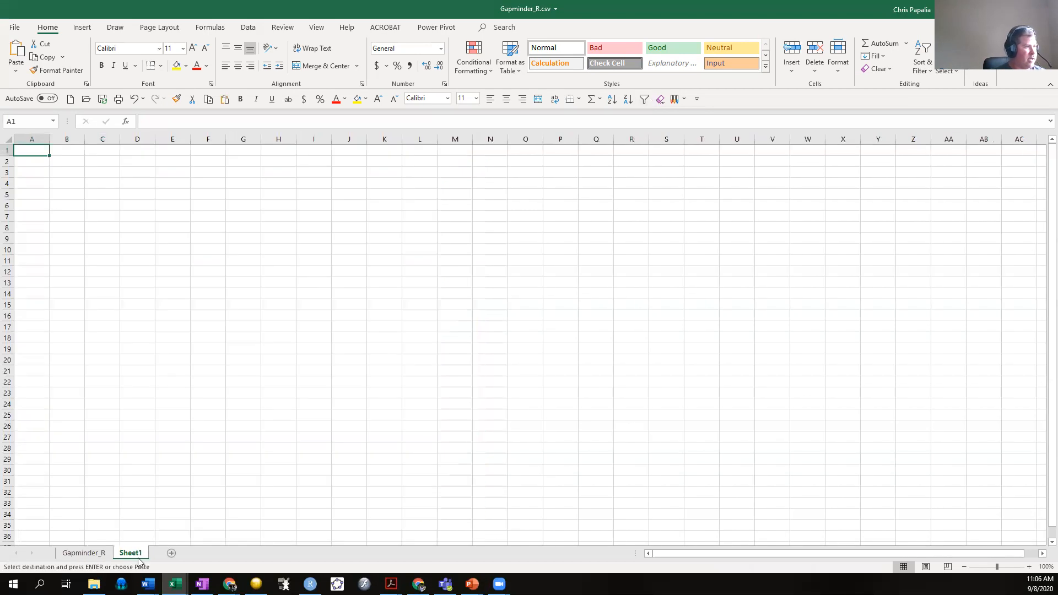
pyautogui.doubleClick(134, 554)
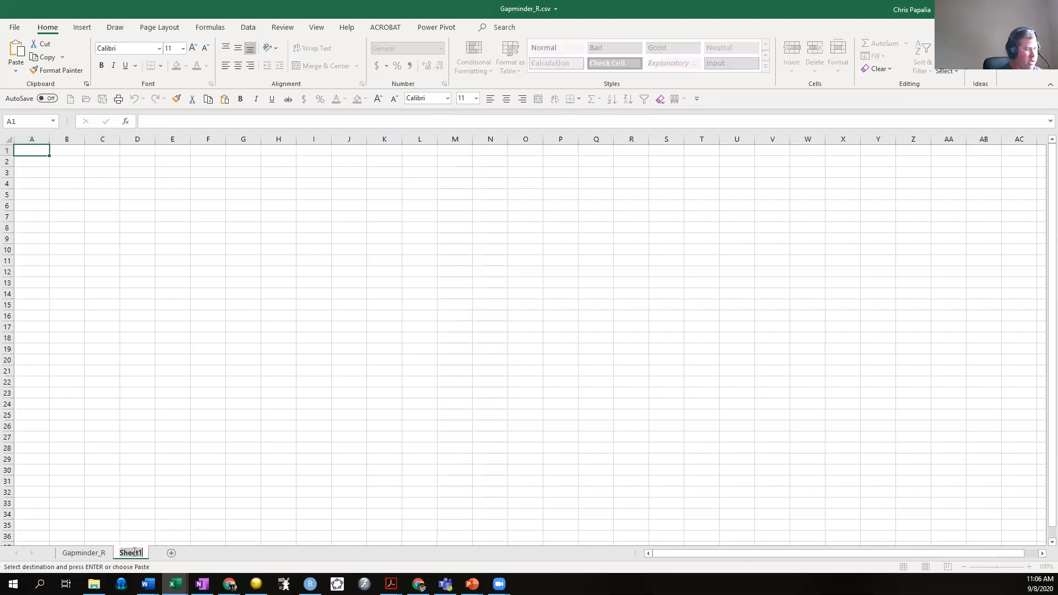
pyautogui.write('Gapminder')
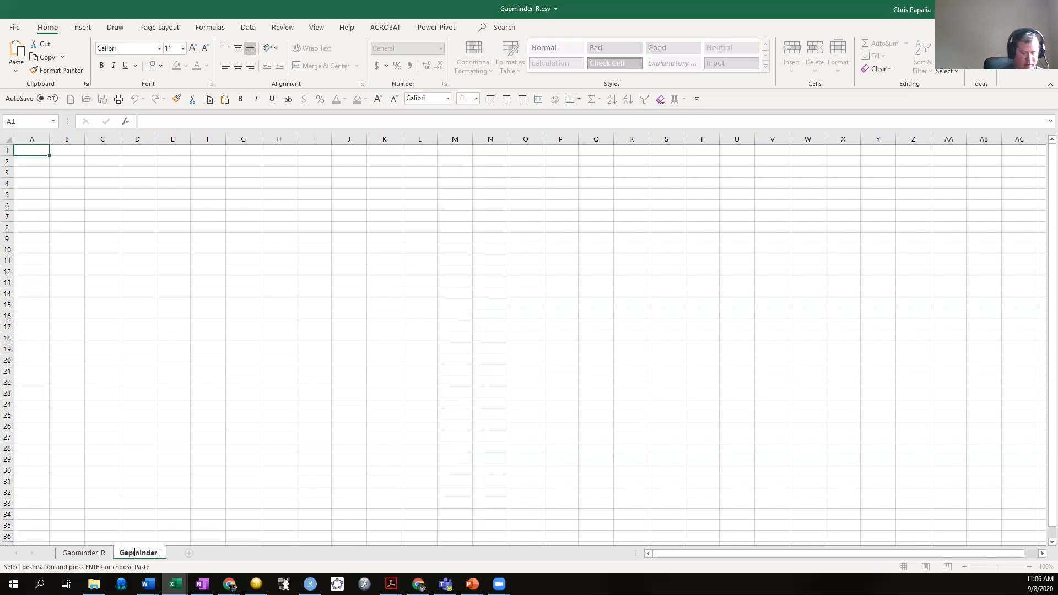
pyautogui.write('_2007')
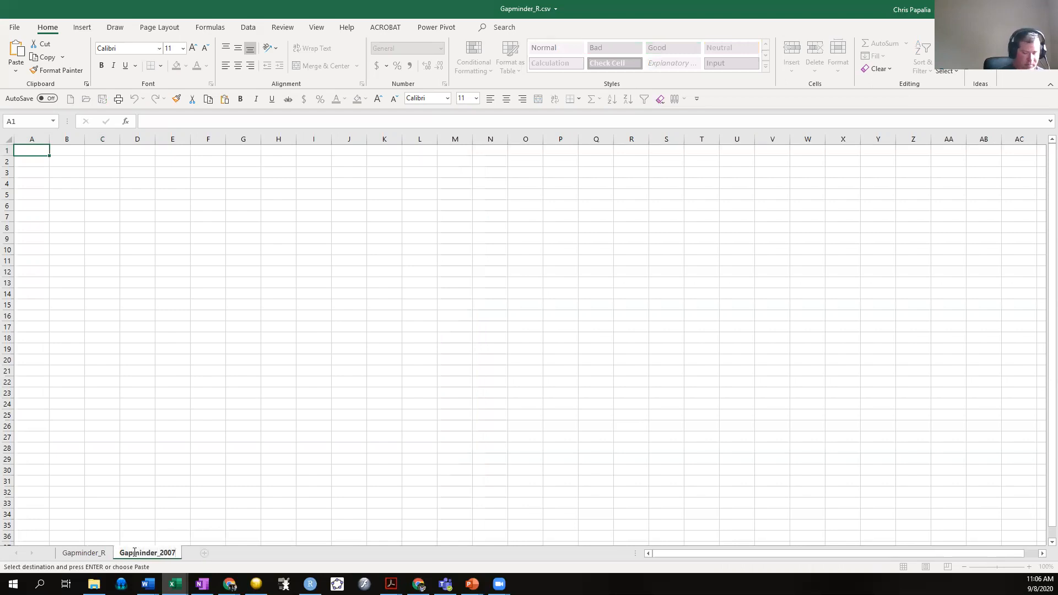
pyautogui.press('Return')
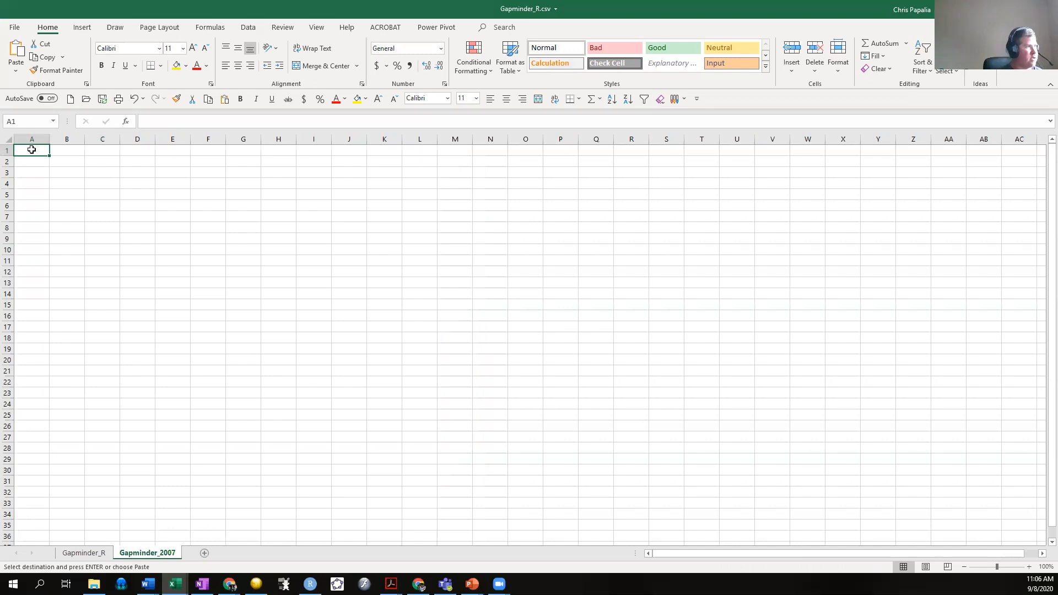
# Paste the copied records at cell A1 and widen the columns so the country names and full numbers fit.
pyautogui.hotkey('ctrl', 'v')
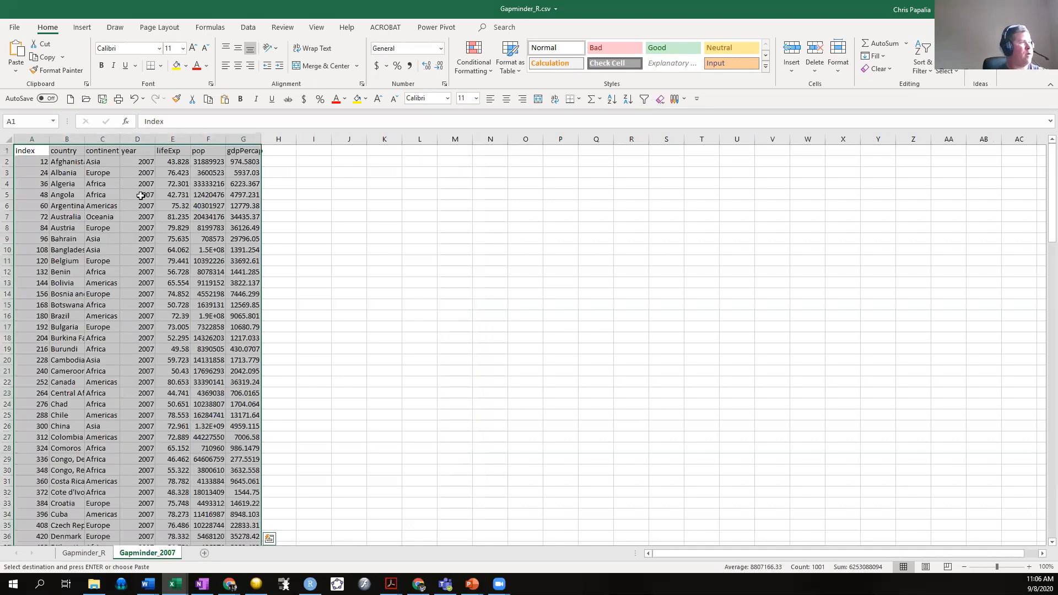
pyautogui.click(368, 248)
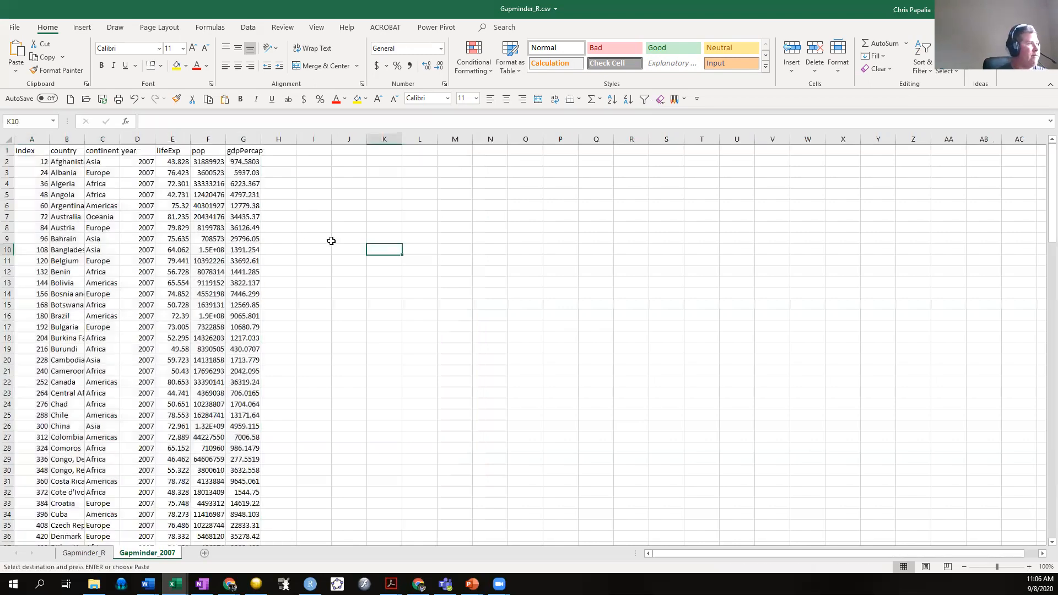
pyautogui.doubleClick(84, 139)
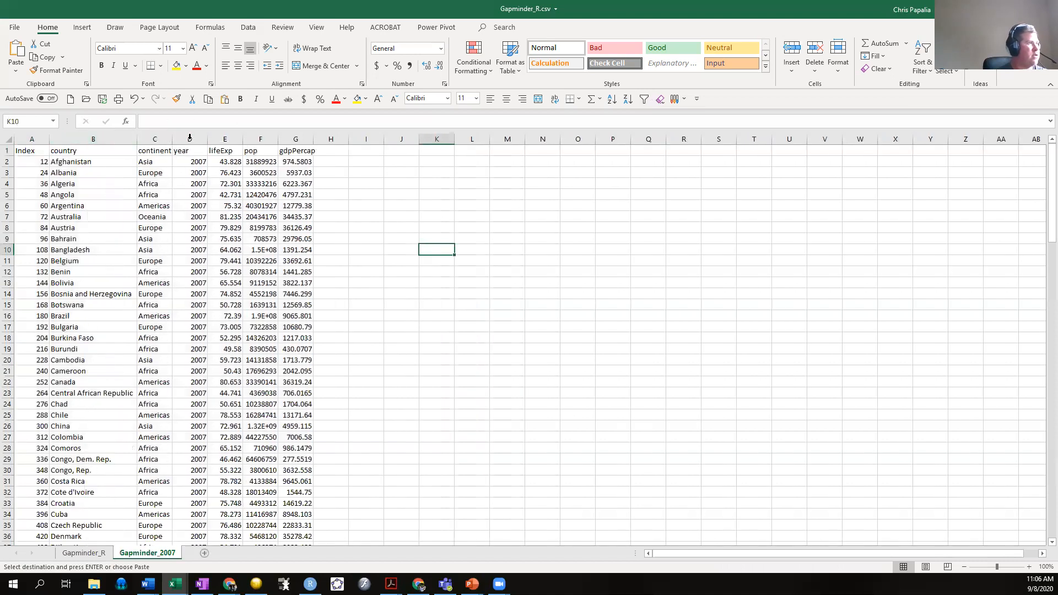
pyautogui.moveTo(243, 138); pyautogui.dragTo(362, 136)
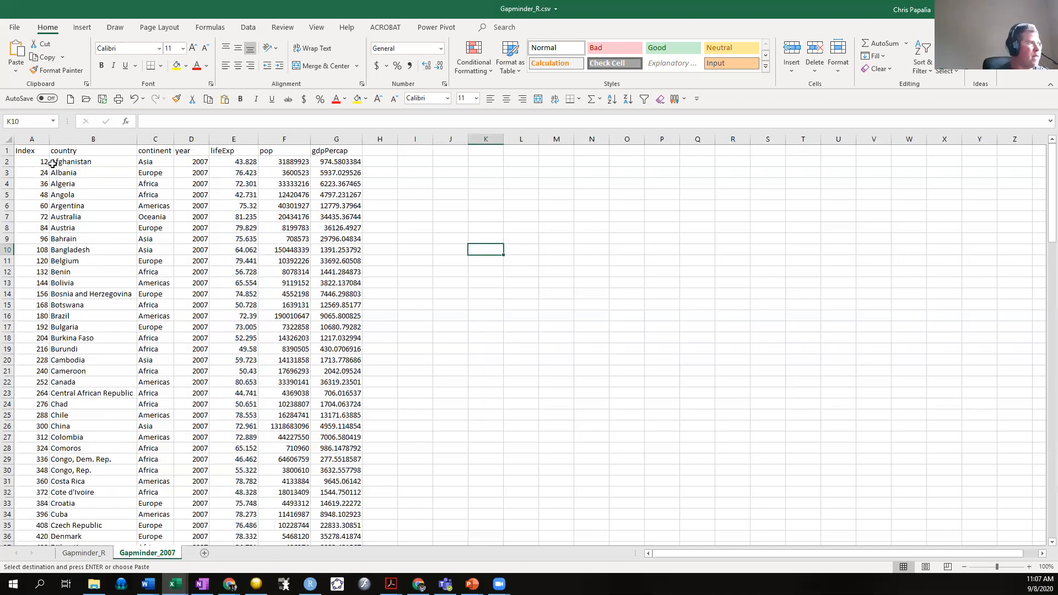
# Select the lifeExp data from its header in E1 through the last country row, E143.
pyautogui.click(236, 149)
pyautogui.hotkey('ctrl', 'shift', 'Down')
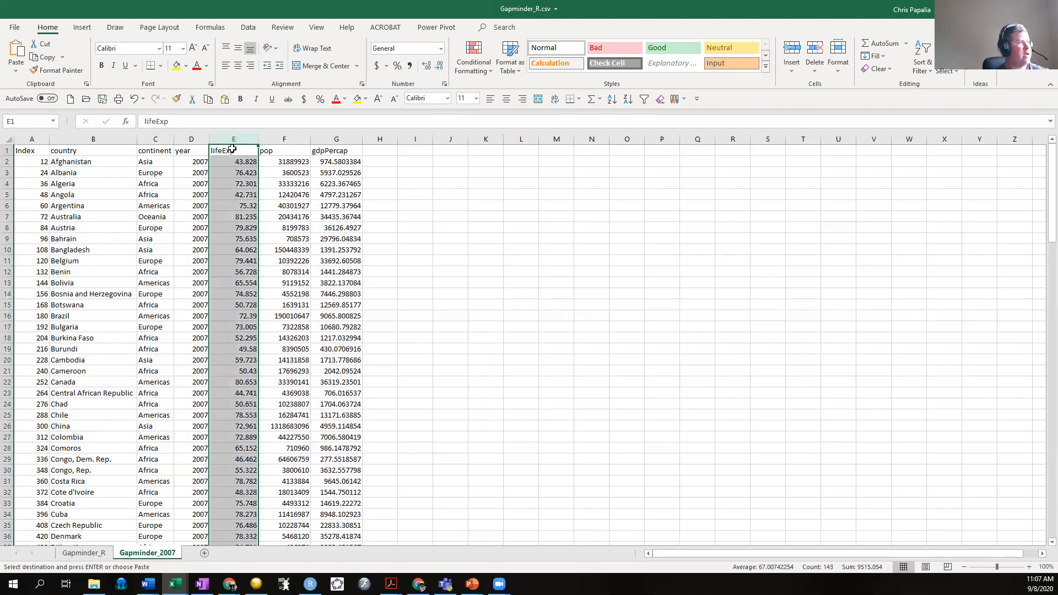
pyautogui.scroll(-14, 494, 287)
pyautogui.scroll(-20, 495, 286)
pyautogui.scroll(8, 494, 286)
pyautogui.scroll(-7, 495, 286)
pyautogui.scroll(20, 495, 286)
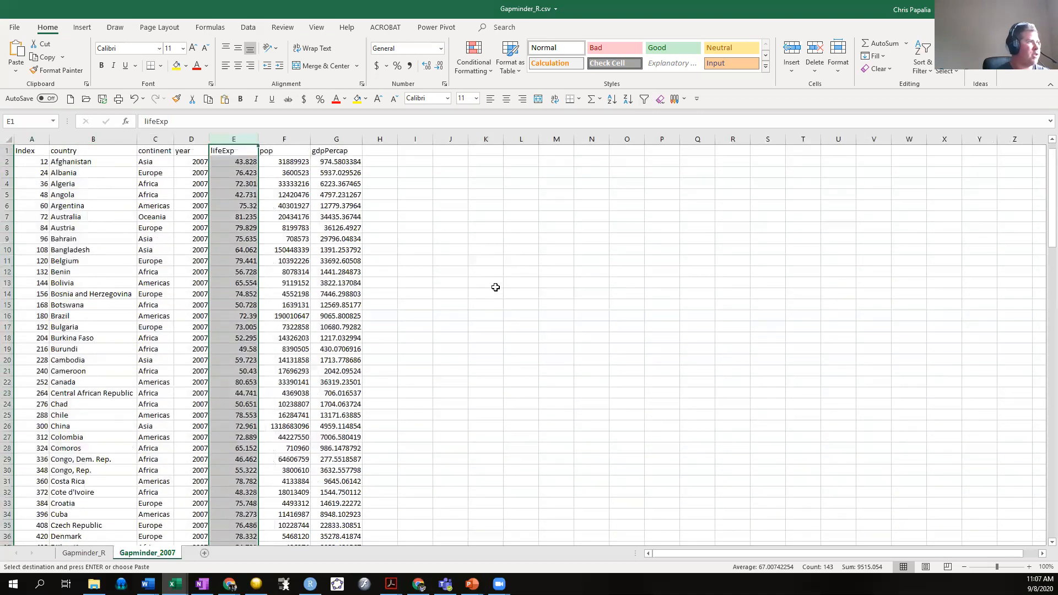
pyautogui.click(230, 155)
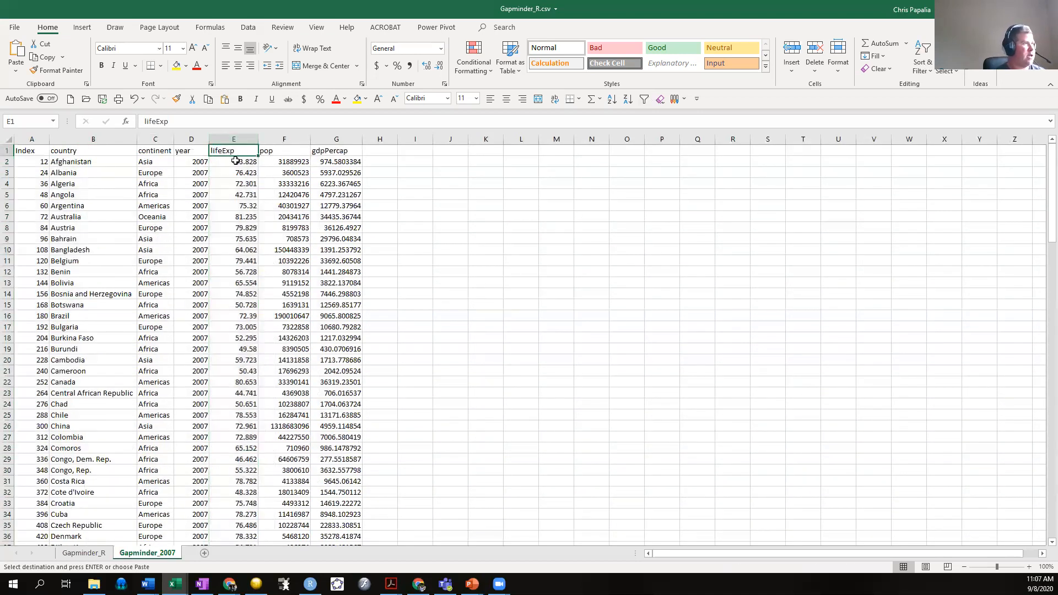
pyautogui.moveTo(234, 150)
pyautogui.mouseDown()
pyautogui.moveTo(255, 543)
pyautogui.moveTo(244, 503)
pyautogui.mouseUp()
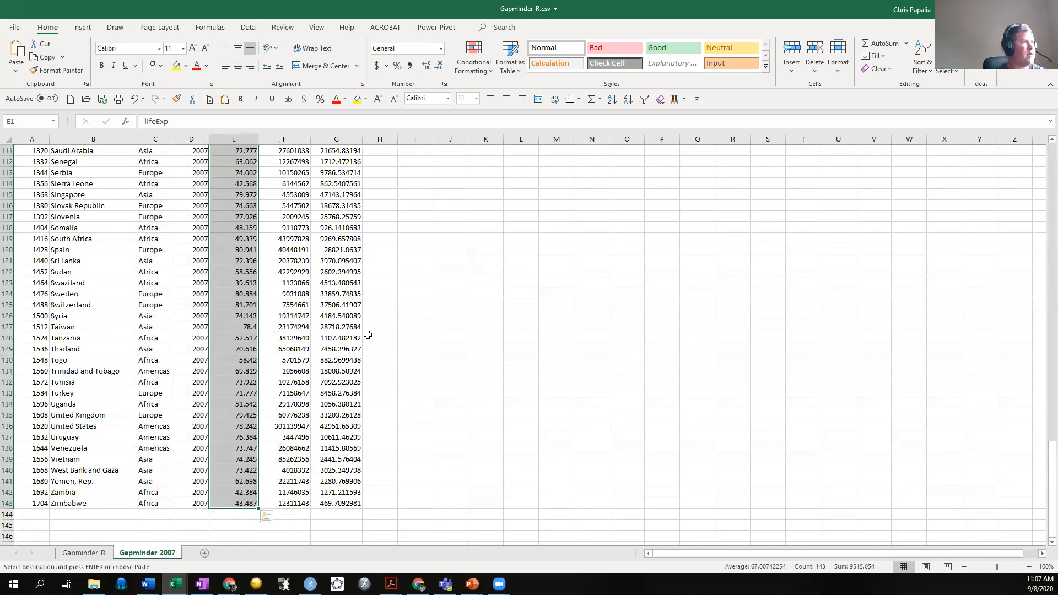
pyautogui.scroll(20, 255, 386)
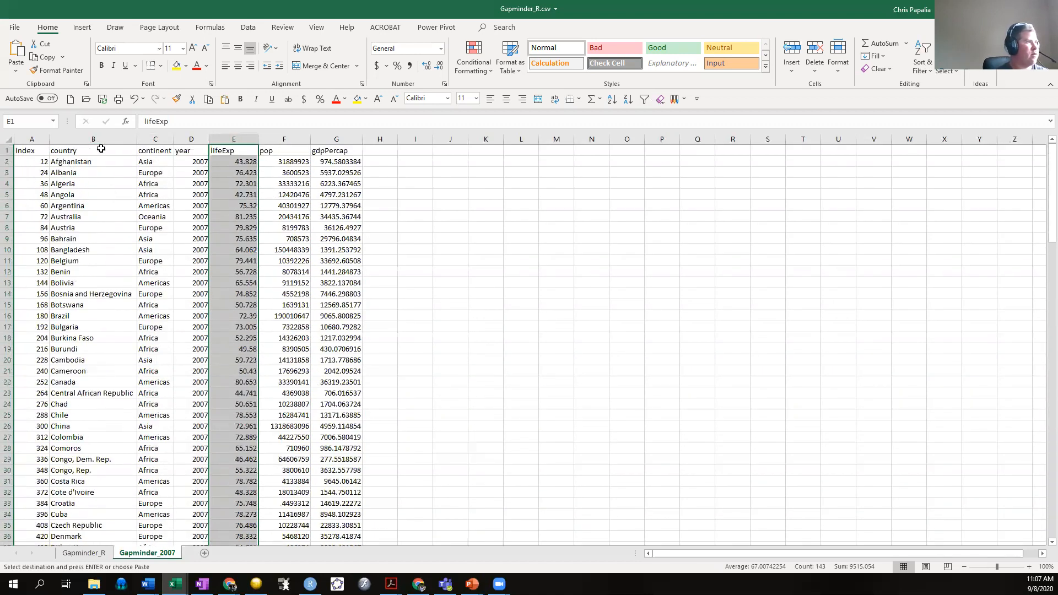
# Open the recommended charts for the selected lifeExp data and compare the line, scatter and histogram previews.
pyautogui.click(82, 28)
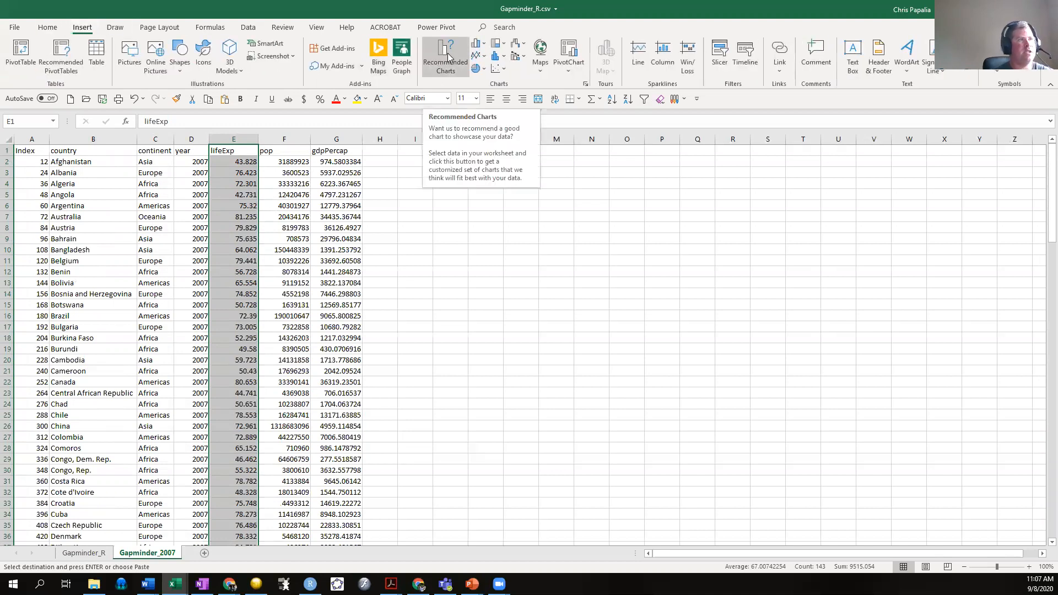
pyautogui.click(445, 72)
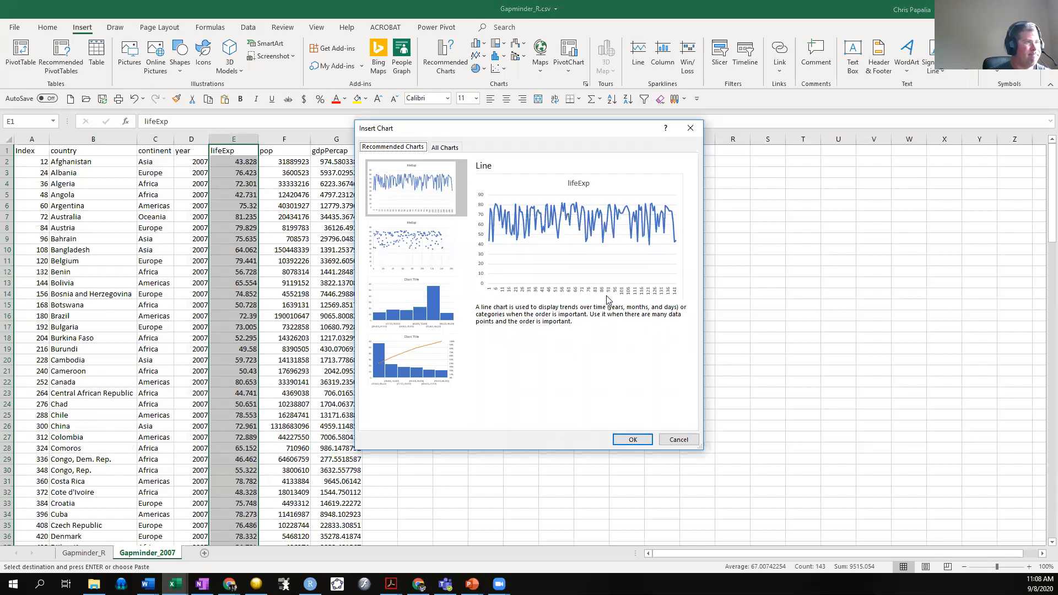
pyautogui.click(400, 250)
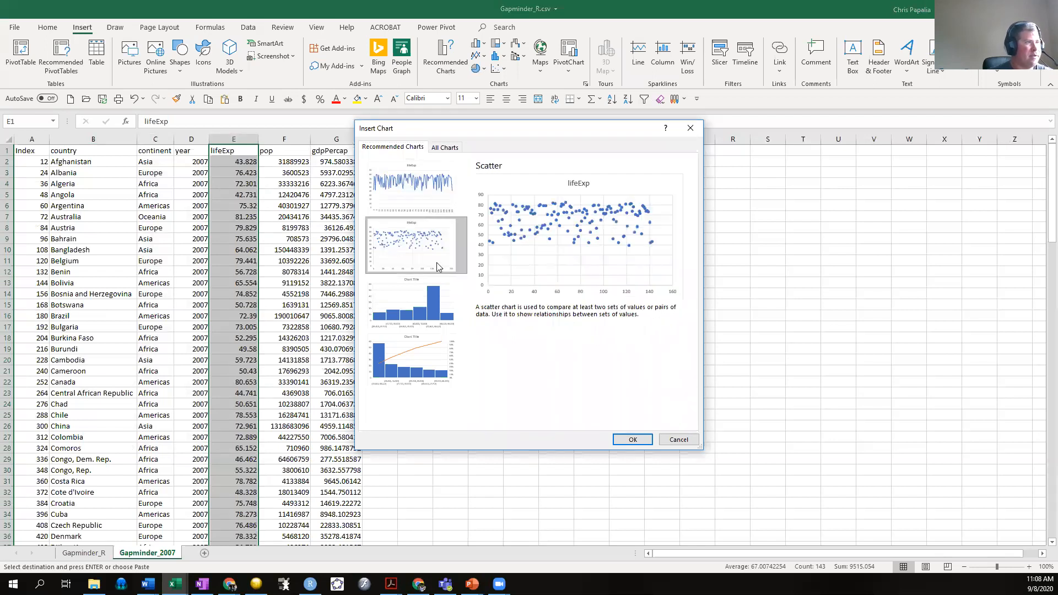
pyautogui.click(416, 306)
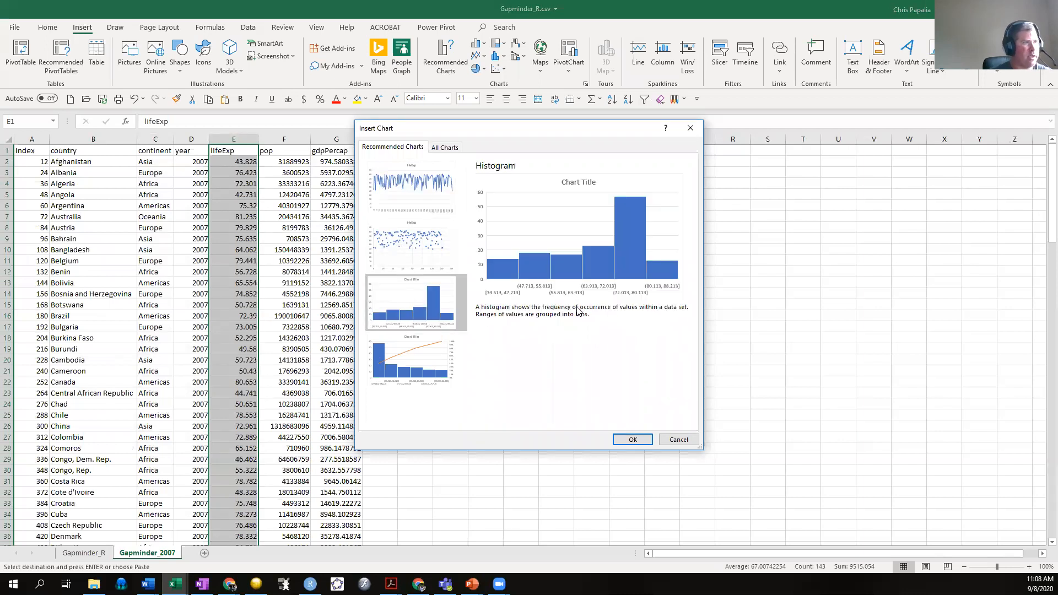
pyautogui.click(422, 358)
pyautogui.click(419, 306)
pyautogui.click(405, 224)
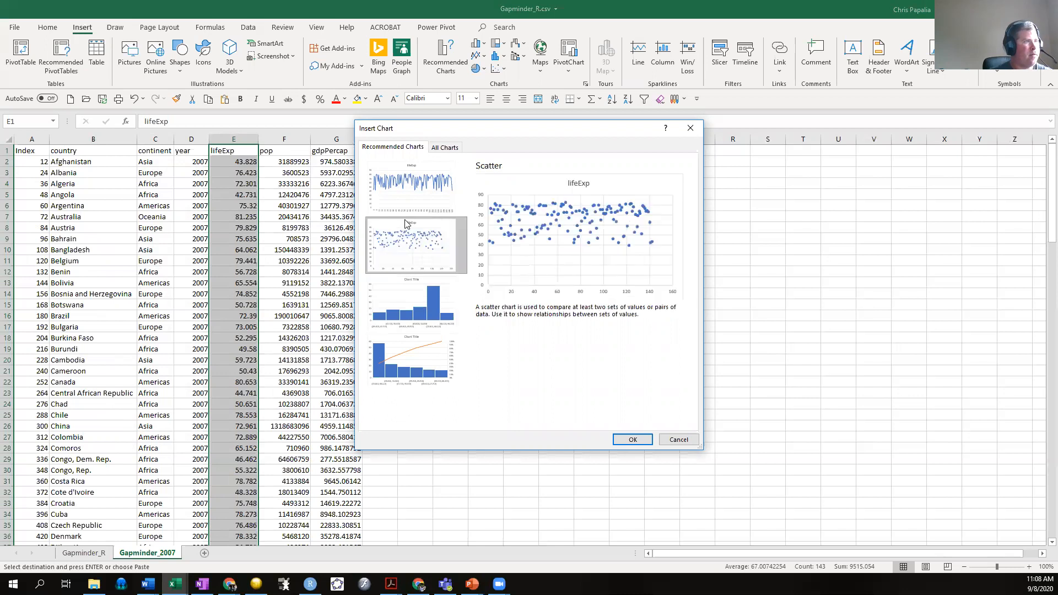
pyautogui.click(420, 182)
pyautogui.click(419, 242)
# Insert the recommended Histogram of the lifeExp data and move it slightly higher, beside the table.
pyautogui.click(429, 294)
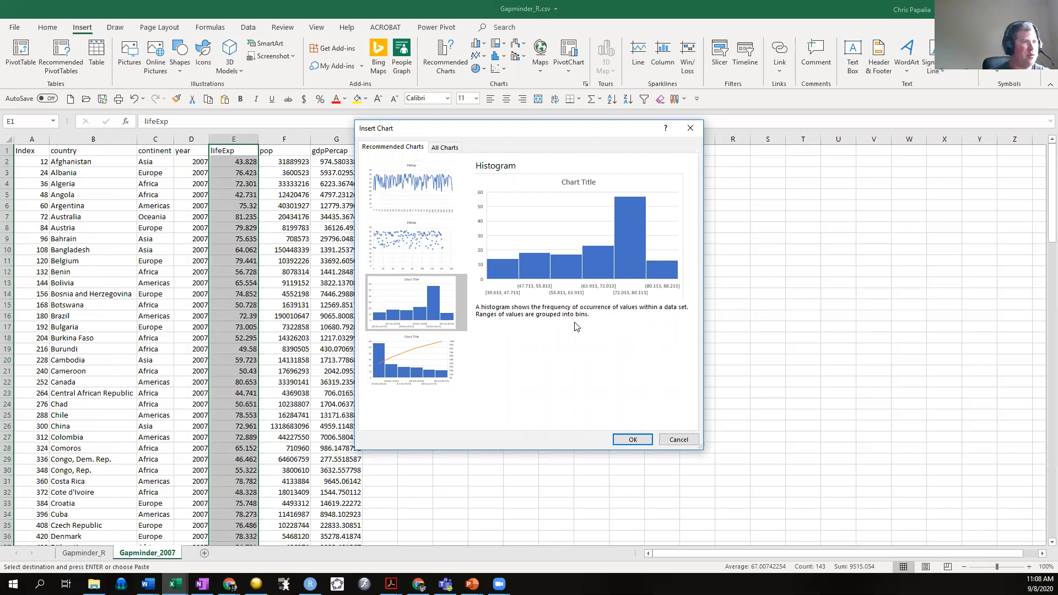
pyautogui.click(632, 439)
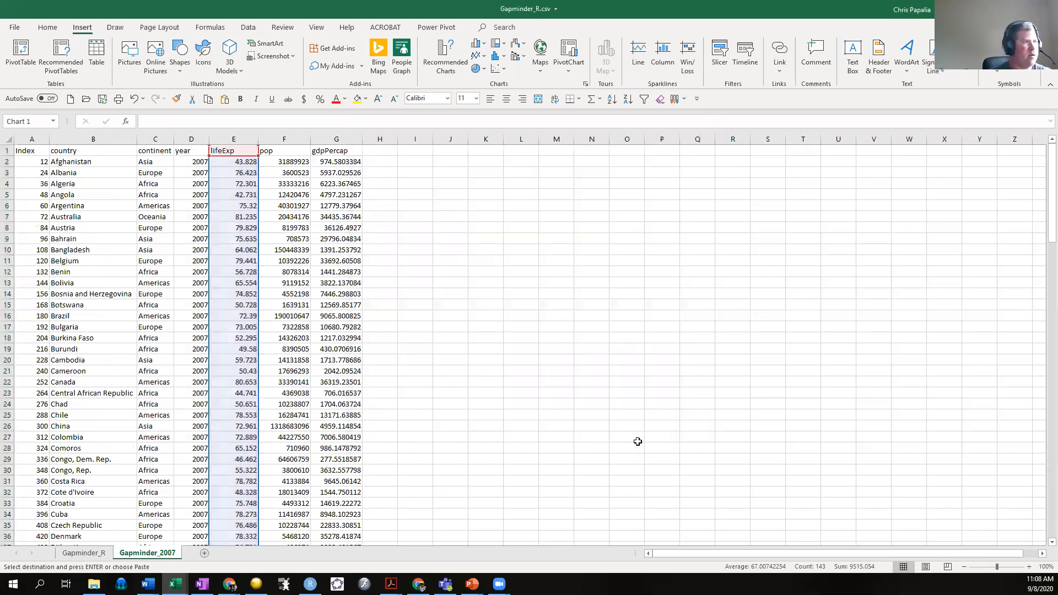
pyautogui.moveTo(595, 271); pyautogui.dragTo(593, 239)
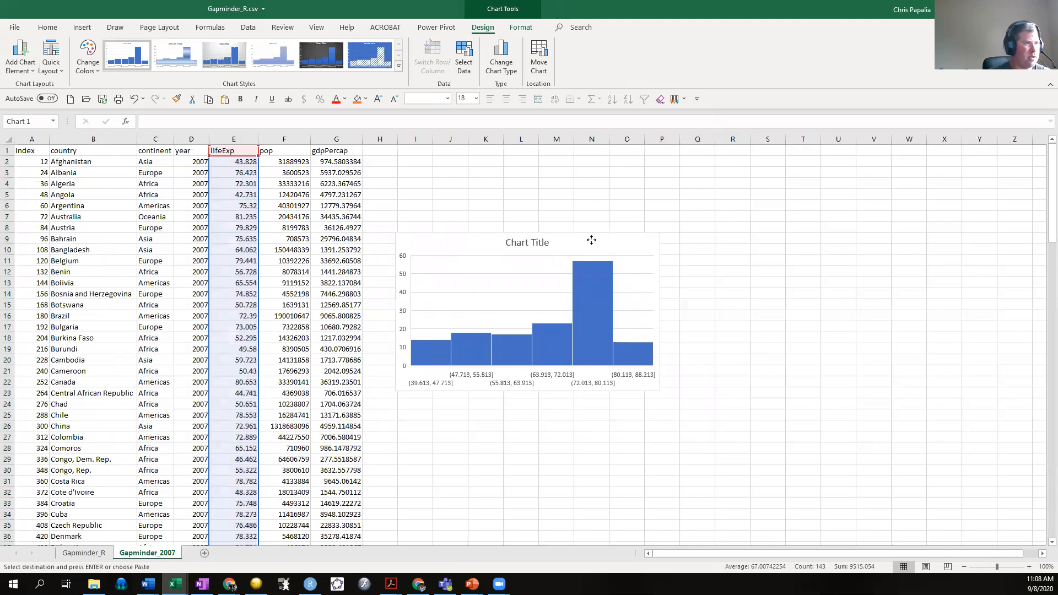
# Enlarge the lifeExp histogram slightly from its lower corner and deselect the chart.
pyautogui.moveTo(665, 392); pyautogui.dragTo(673, 396)
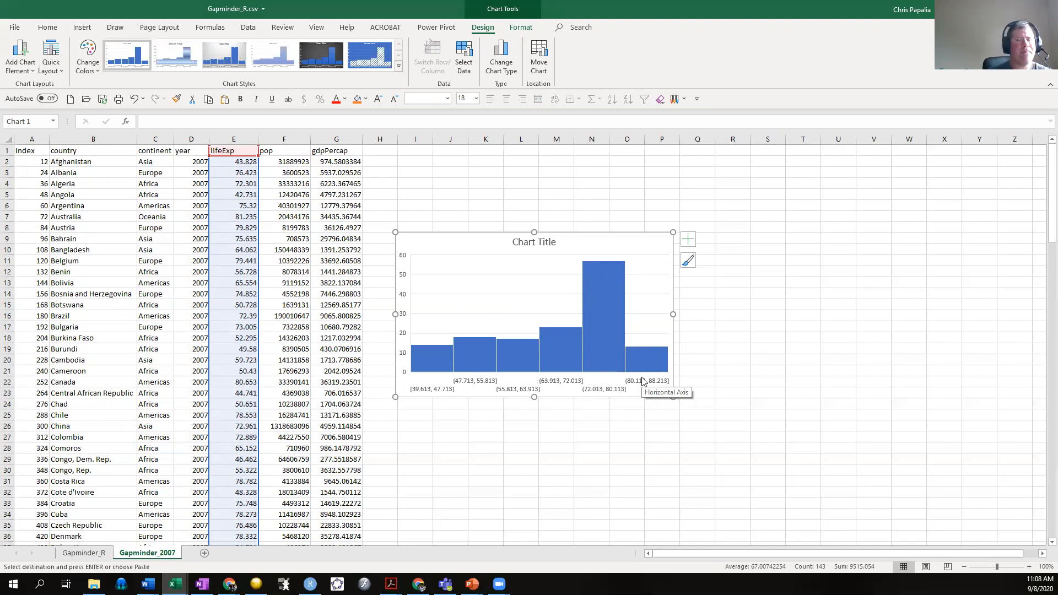
pyautogui.moveTo(620, 309)
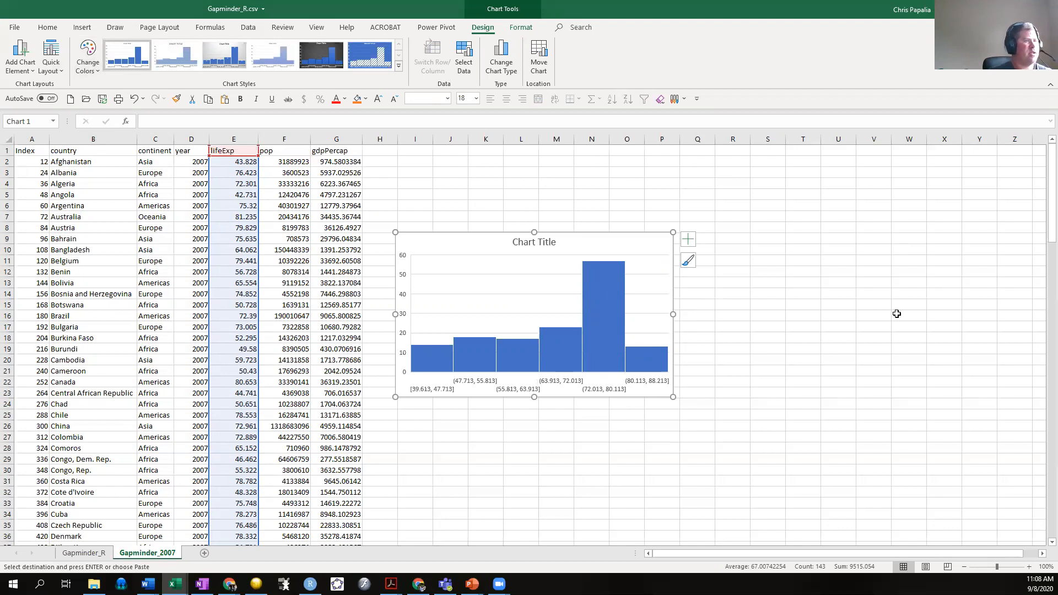
pyautogui.click(841, 326)
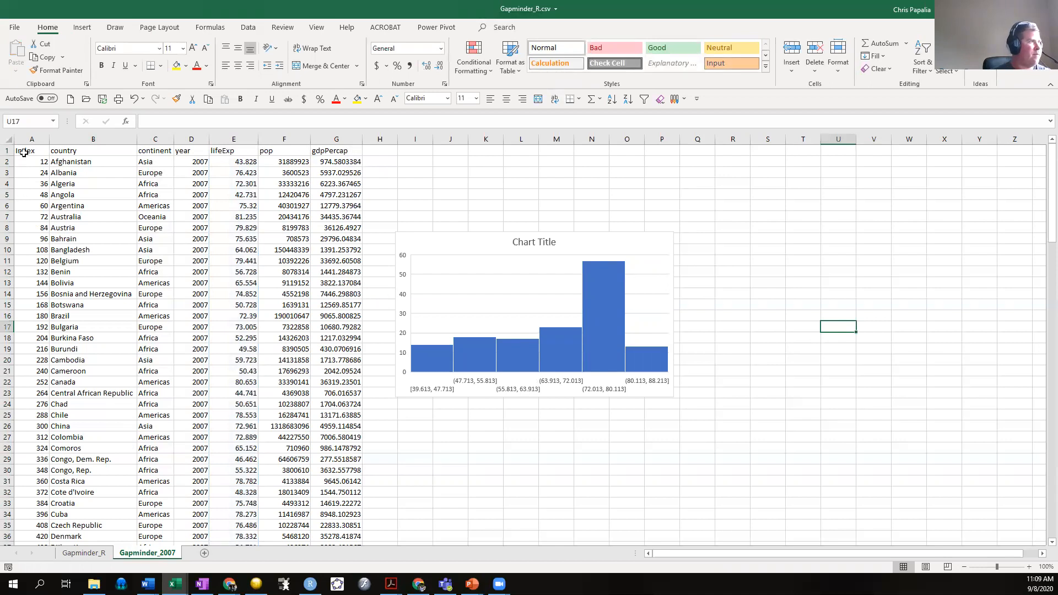
pyautogui.moveTo(27, 149); pyautogui.dragTo(342, 356)
pyautogui.scroll(20, 580, 280)
pyautogui.scroll(14, 580, 280)
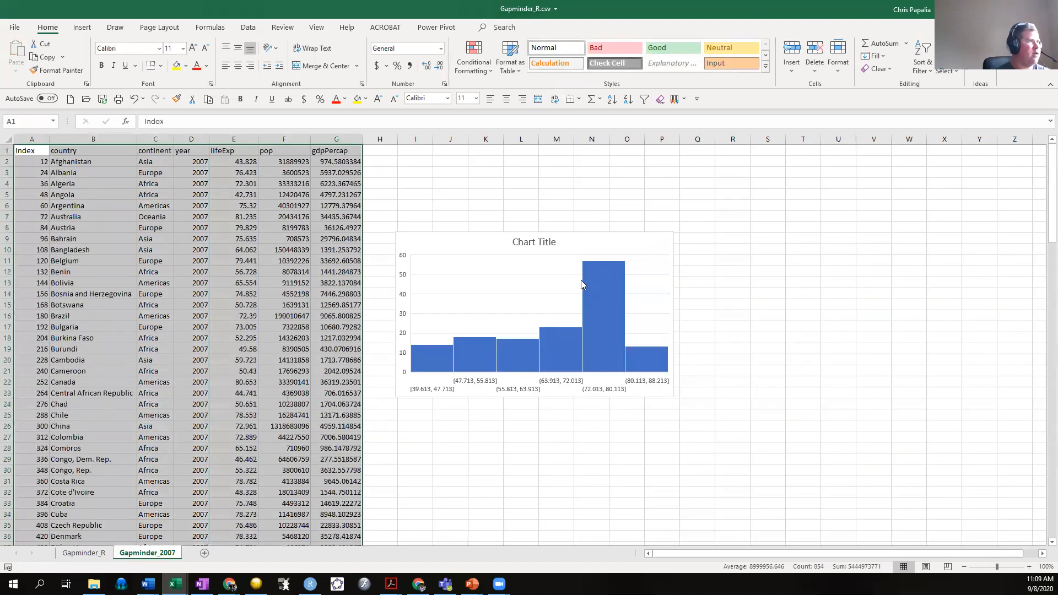
# Select the whole 2007 table from the Index header in A1 through G143 and copy it.
pyautogui.click(29, 156)
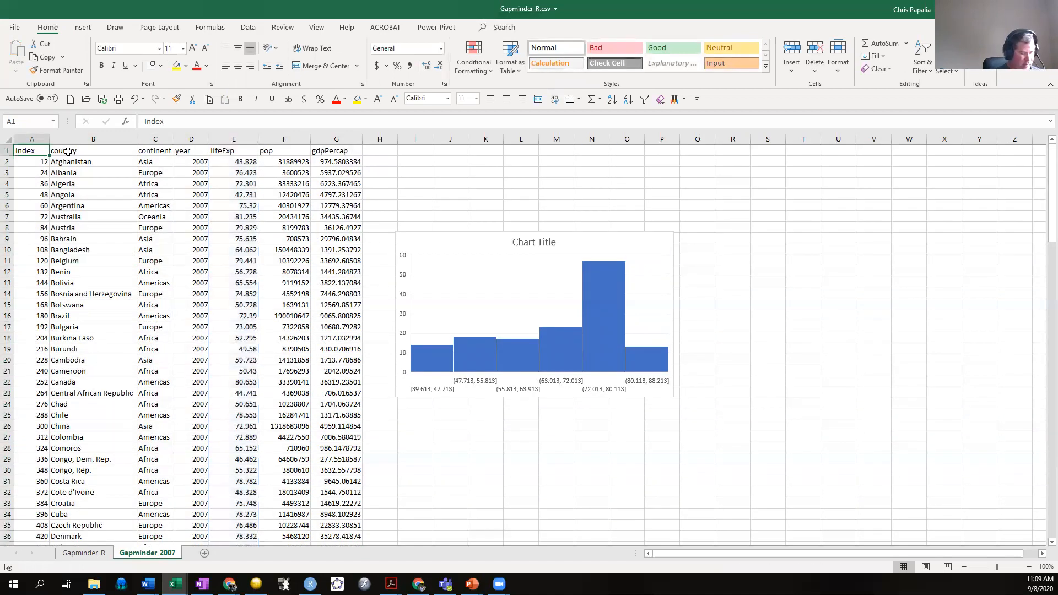
pyautogui.hotkey('ctrl', 'shift', 'End')
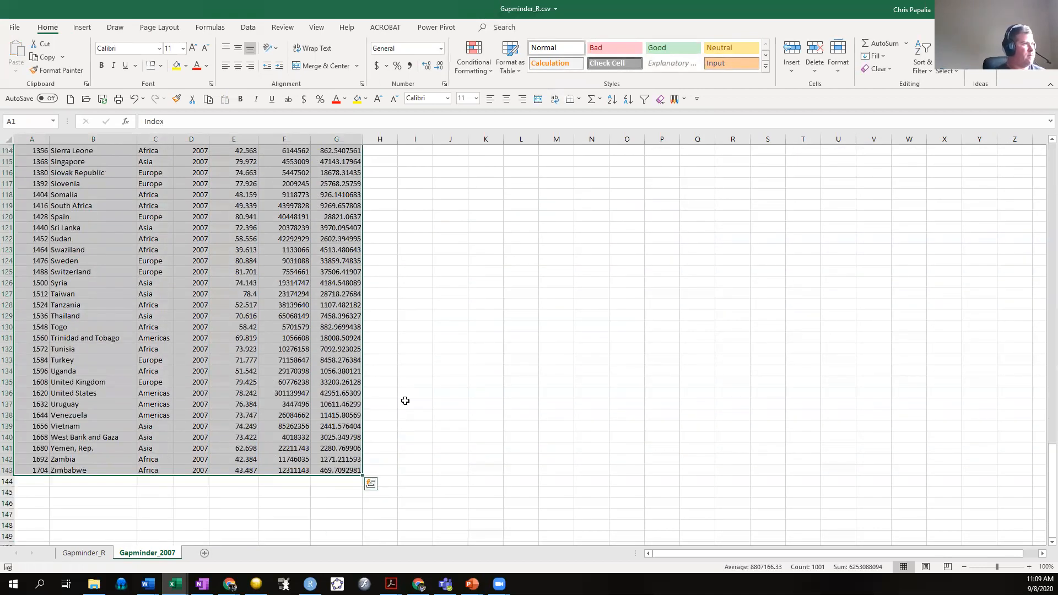
pyautogui.scroll(8, 419, 386)
pyautogui.scroll(20, 426, 378)
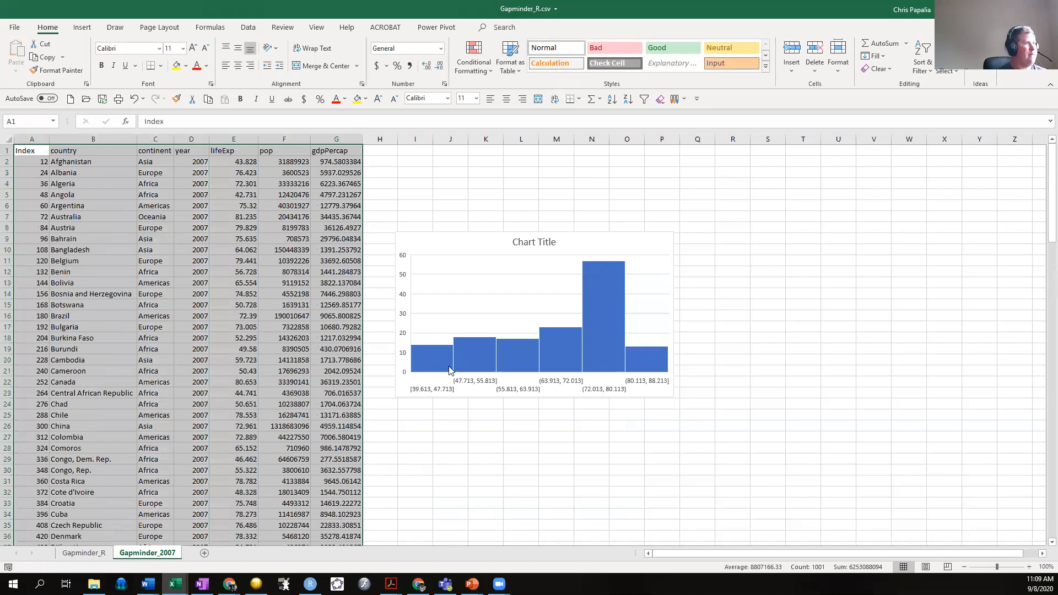
pyautogui.hotkey('ctrl', 'c')
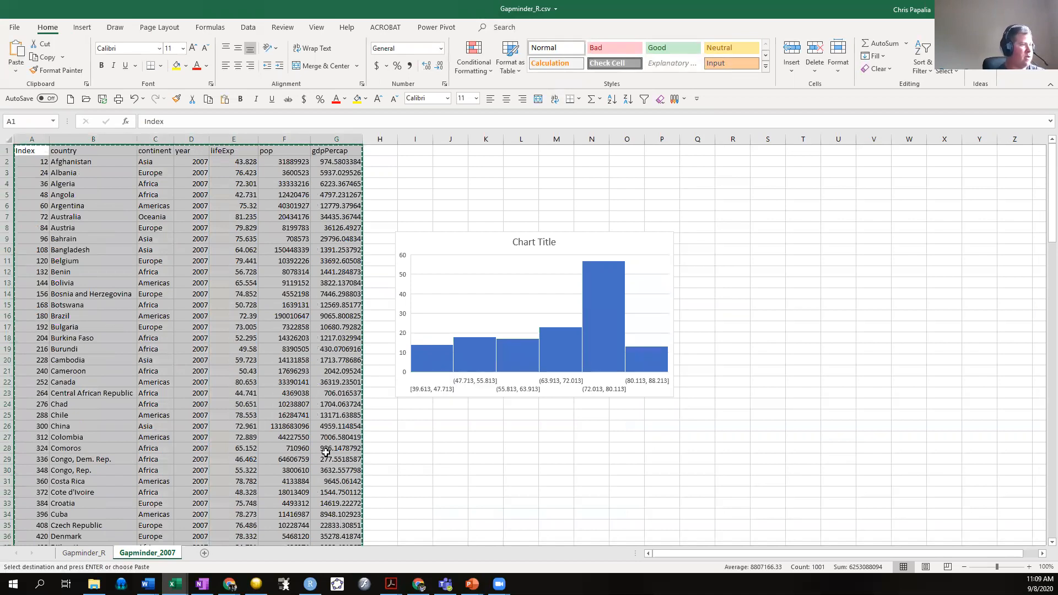
# Switch to Fathom, place a new collection in the empty document and paste the copied records into it as cases.
pyautogui.hotkey('alt', 'Tab')
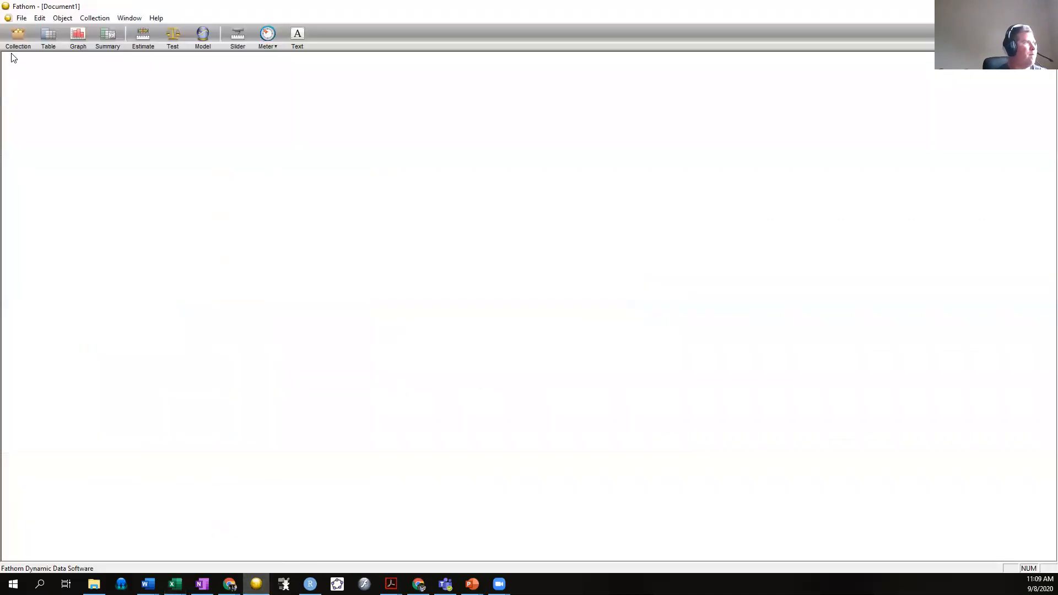
pyautogui.moveTo(18, 34); pyautogui.dragTo(46, 91)
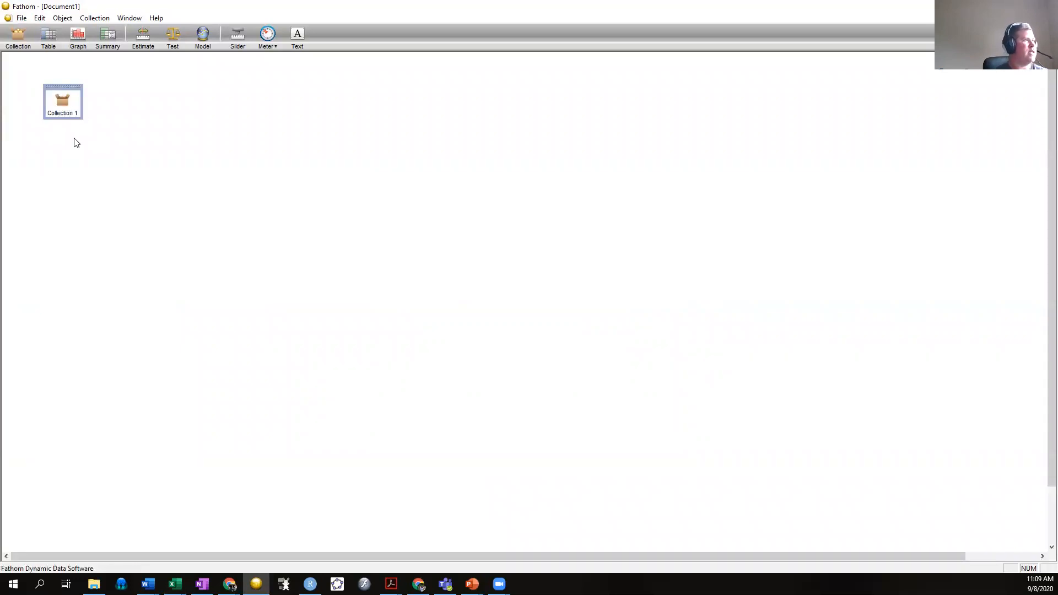
pyautogui.rightClick(60, 102)
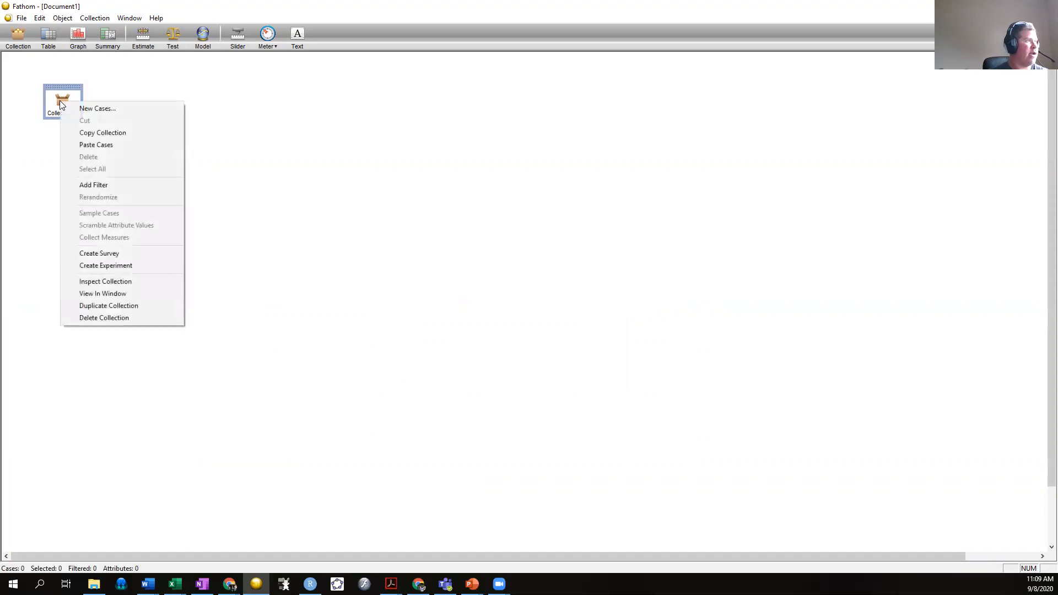
pyautogui.click(97, 147)
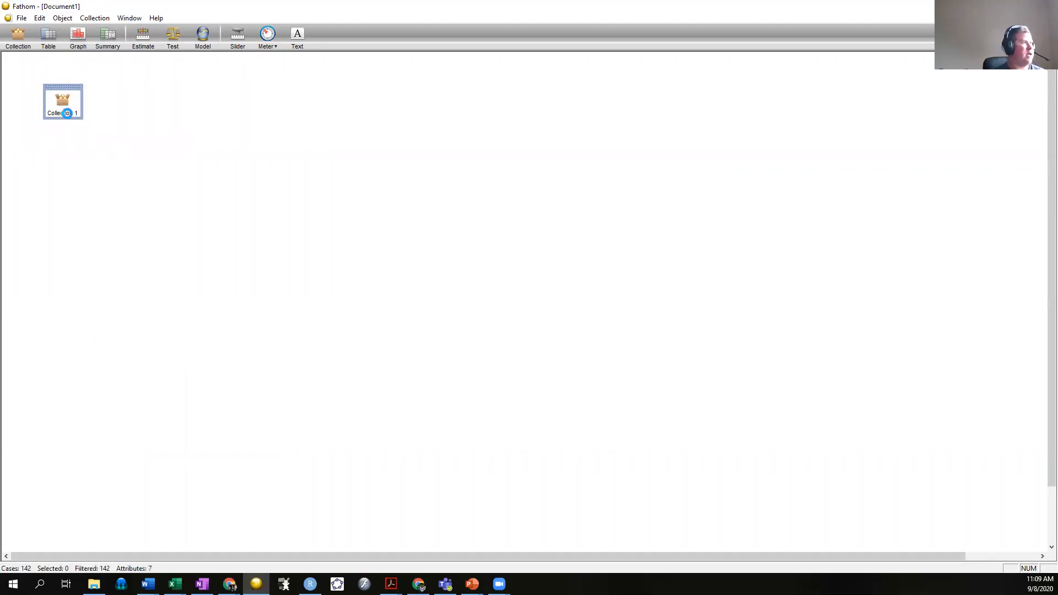
# Rename the collection as Gapminder 2007.
pyautogui.doubleClick(67, 114)
pyautogui.write('Gapminder 2007')
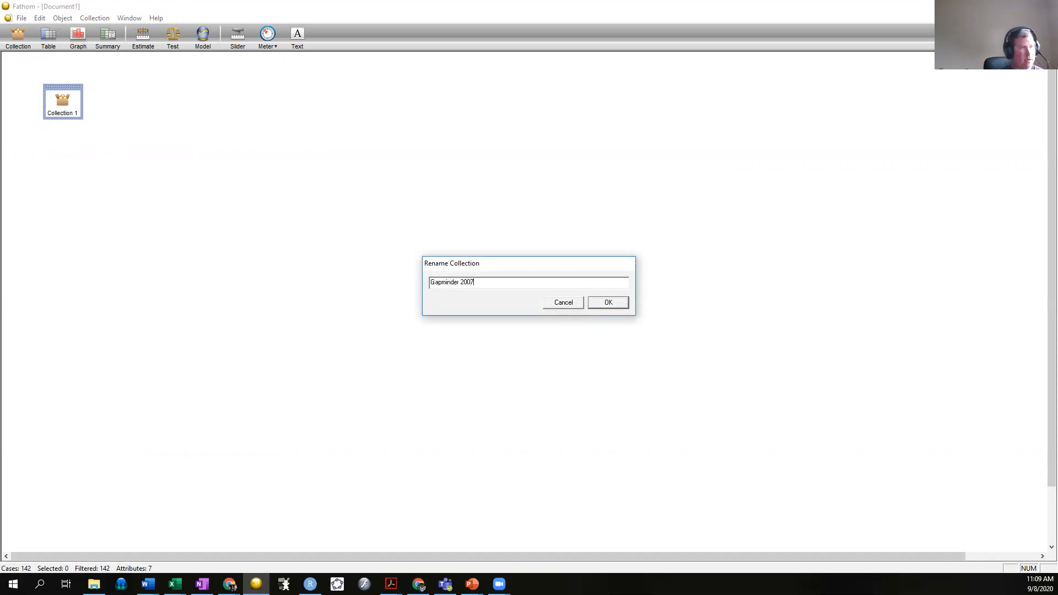
pyautogui.press('Return')
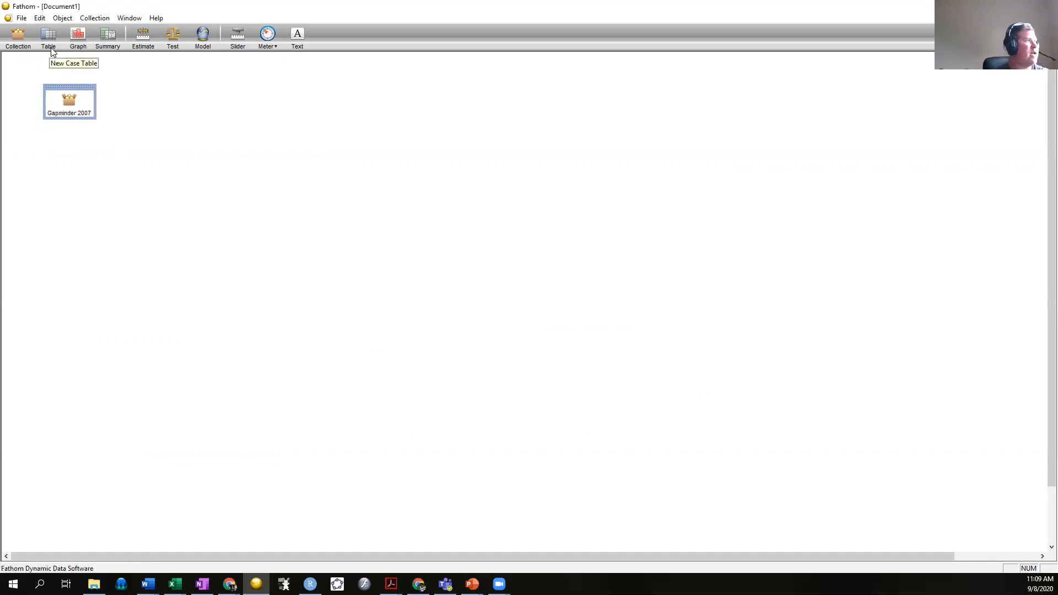
# Place a case table of the Gapminder 2007 collection below its icon, look it over and delete it.
pyautogui.moveTo(48, 38); pyautogui.dragTo(37, 147)
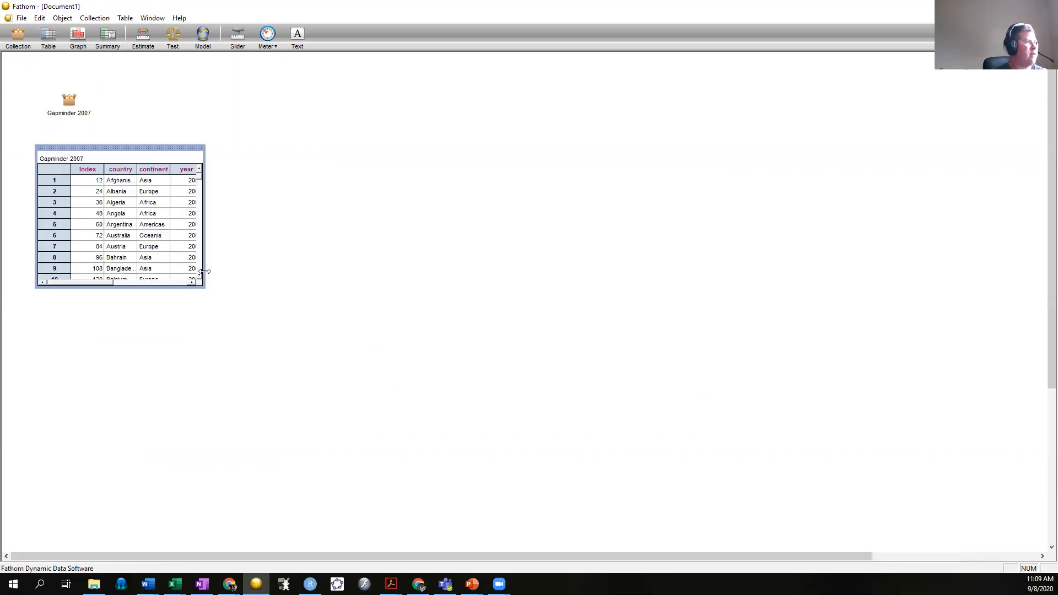
pyautogui.moveTo(198, 182)
pyautogui.mouseDown()
pyautogui.moveTo(208, 284)
pyautogui.moveTo(203, 173)
pyautogui.mouseUp()
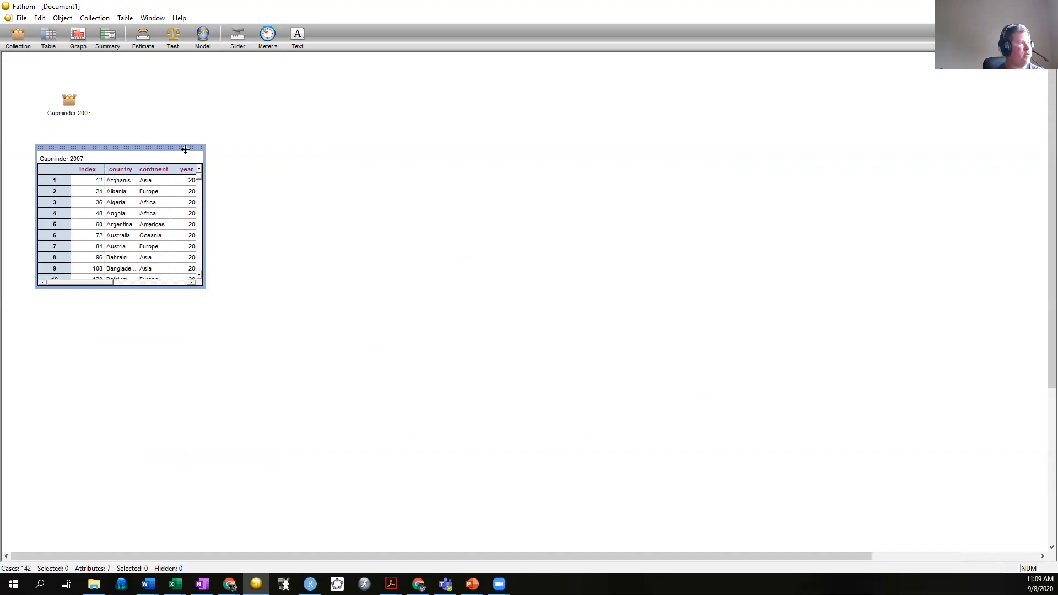
pyautogui.press('Delete')
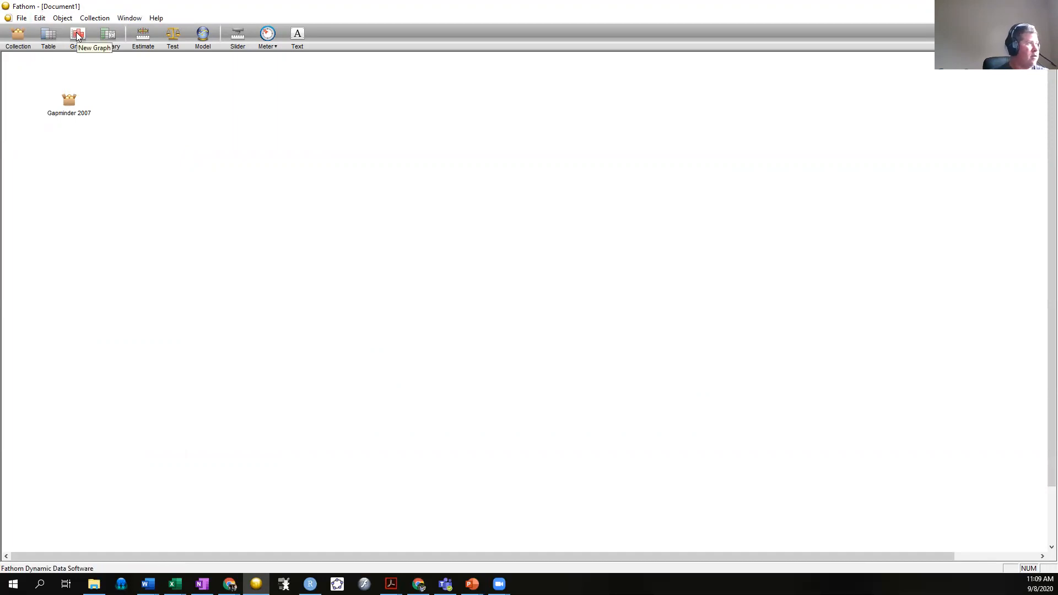
# Add a graph beside the collection, plot the lifeExp attribute along its horizontal axis and close the collection inspector.
pyautogui.moveTo(78, 35); pyautogui.dragTo(189, 107)
pyautogui.click(71, 101)
pyautogui.click(97, 205)
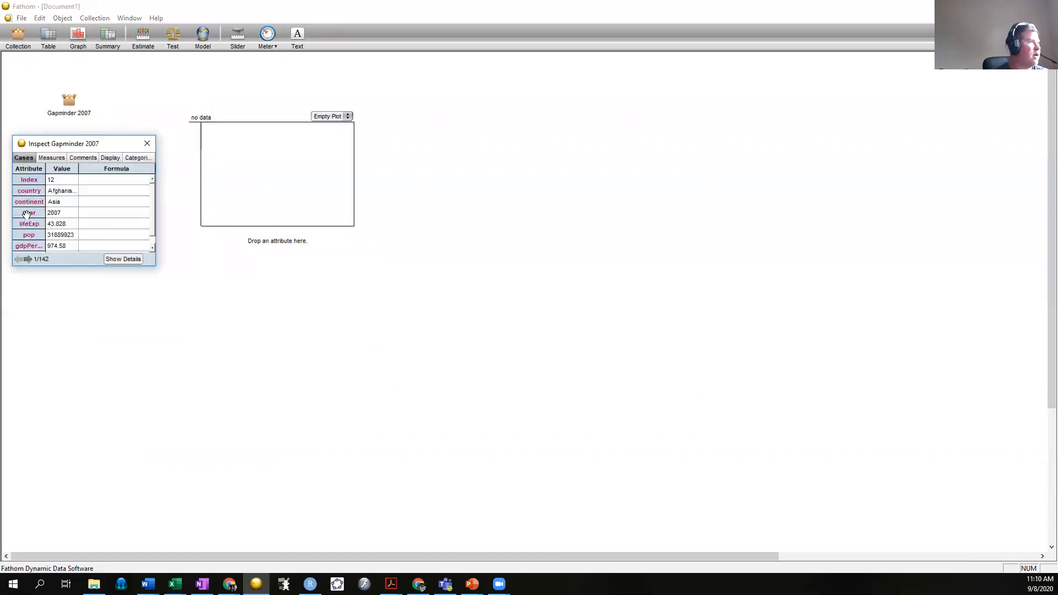
pyautogui.moveTo(28, 223); pyautogui.dragTo(292, 234)
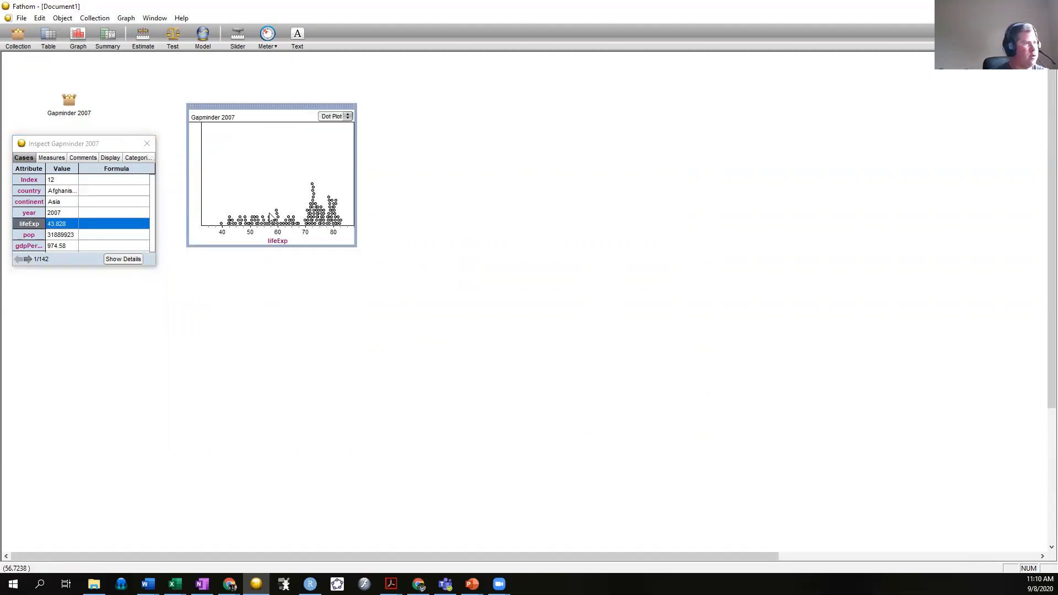
pyautogui.click(146, 145)
pyautogui.click(221, 223)
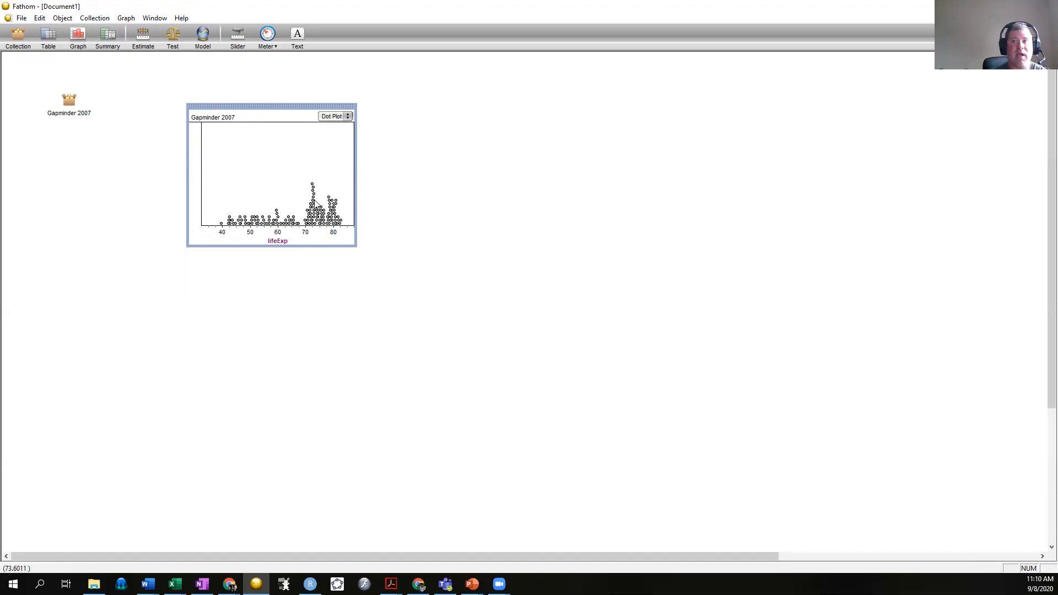
# Change the lifeExp dot plot to a histogram and highlight its bar from 41 to 43.
pyautogui.click(348, 117)
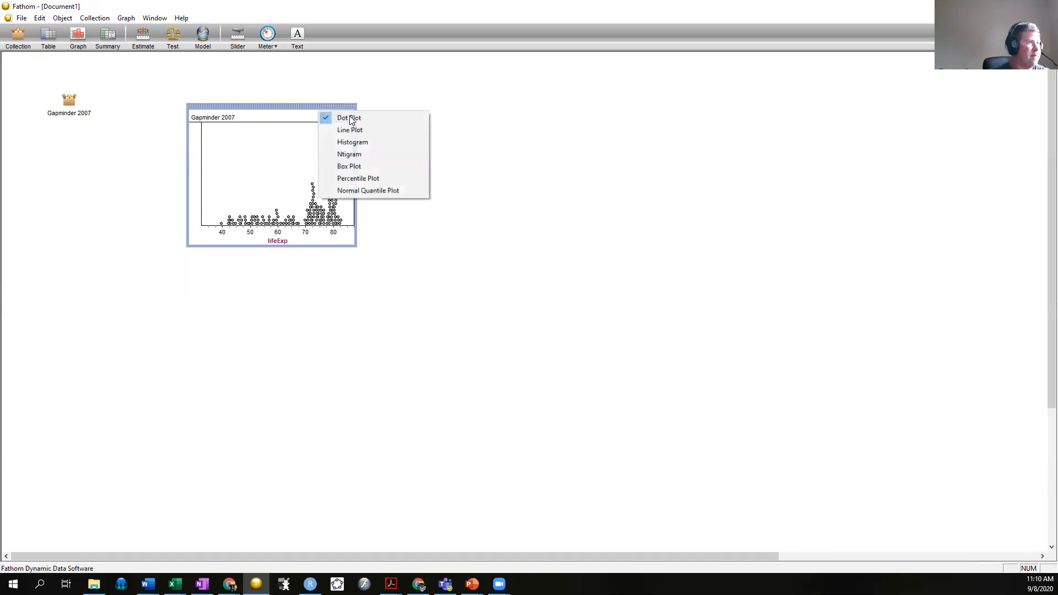
pyautogui.click(359, 143)
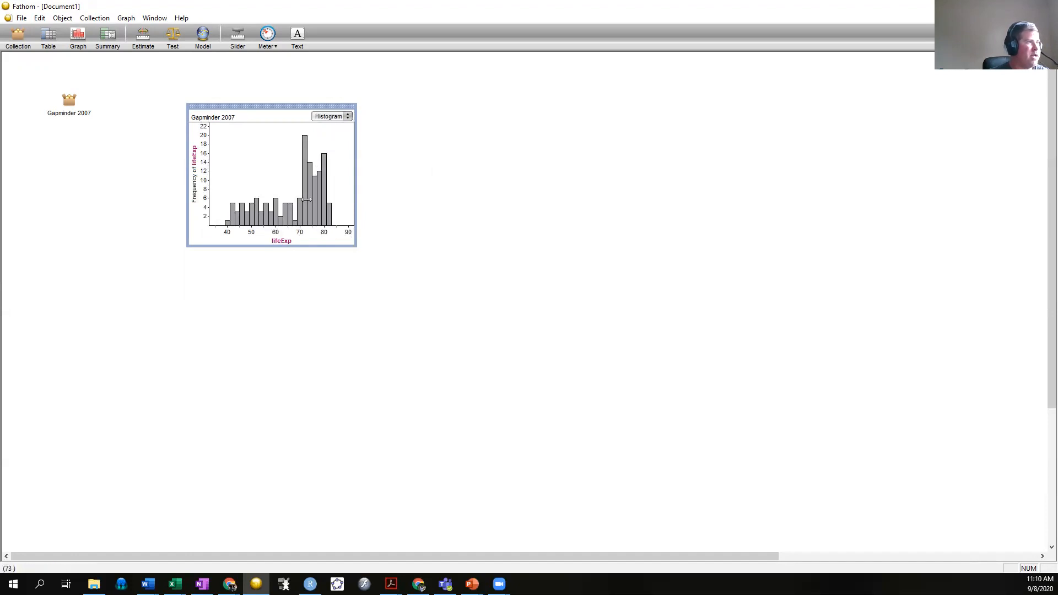
pyautogui.click(232, 208)
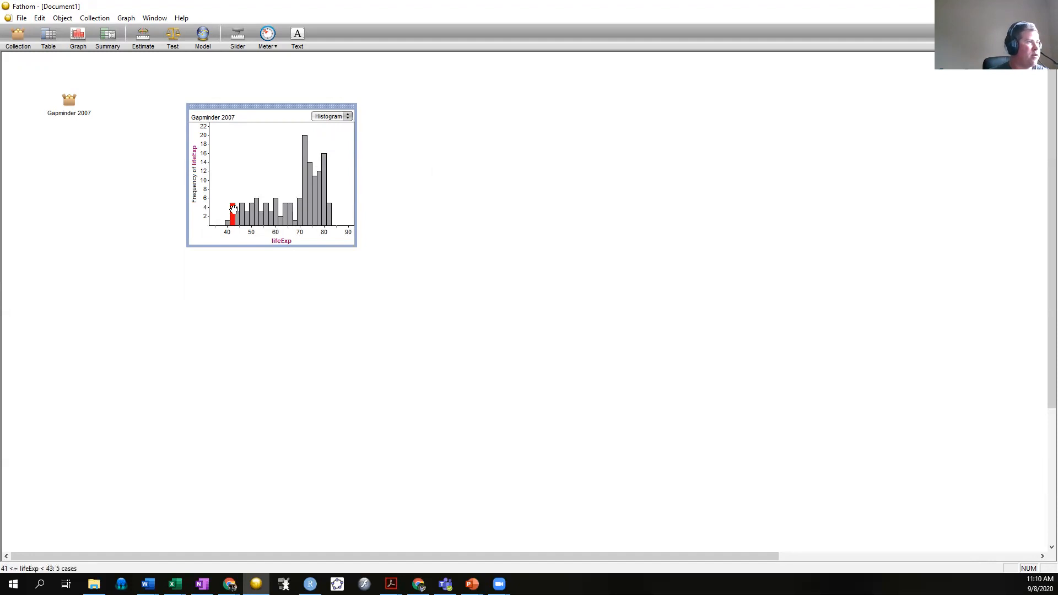
# Add a second graph below the histogram and plot lifeExp in it as a dot plot.
pyautogui.moveTo(77, 38); pyautogui.dragTo(186, 259)
pyautogui.moveTo(275, 241); pyautogui.dragTo(279, 387)
pyautogui.click(246, 324)
# Highlight the 41 to 43 bar and the tallest bar in the histogram to find their dots below, and clear the selection.
pyautogui.click(233, 212)
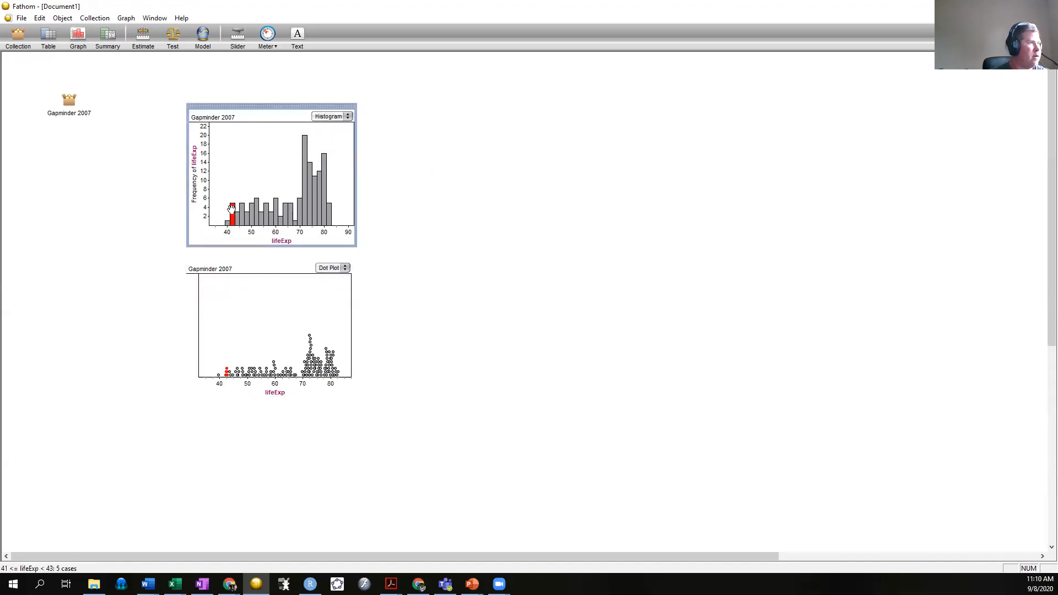
pyautogui.click(305, 147)
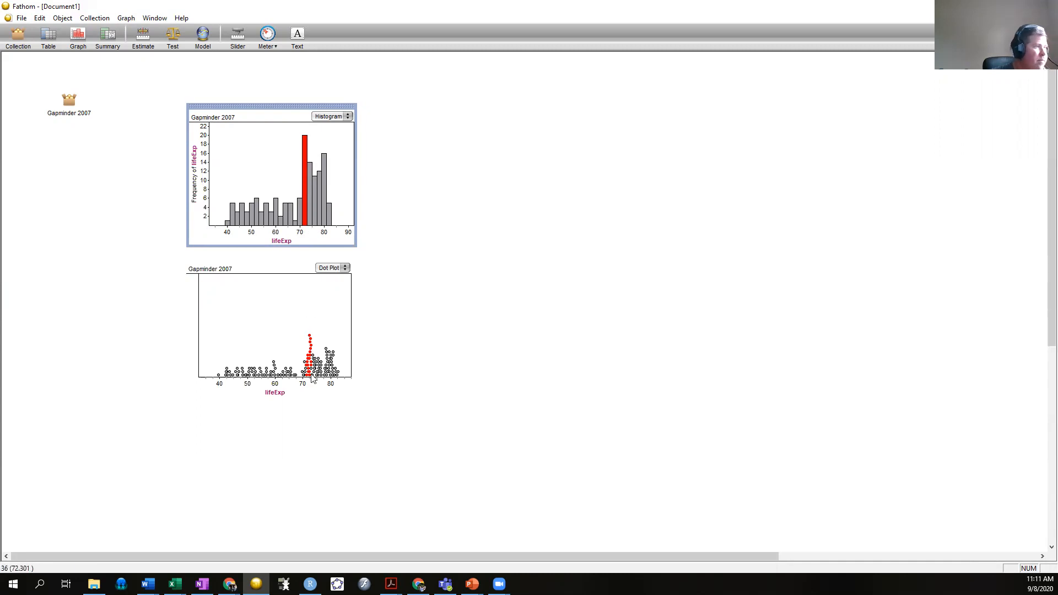
pyautogui.click(338, 177)
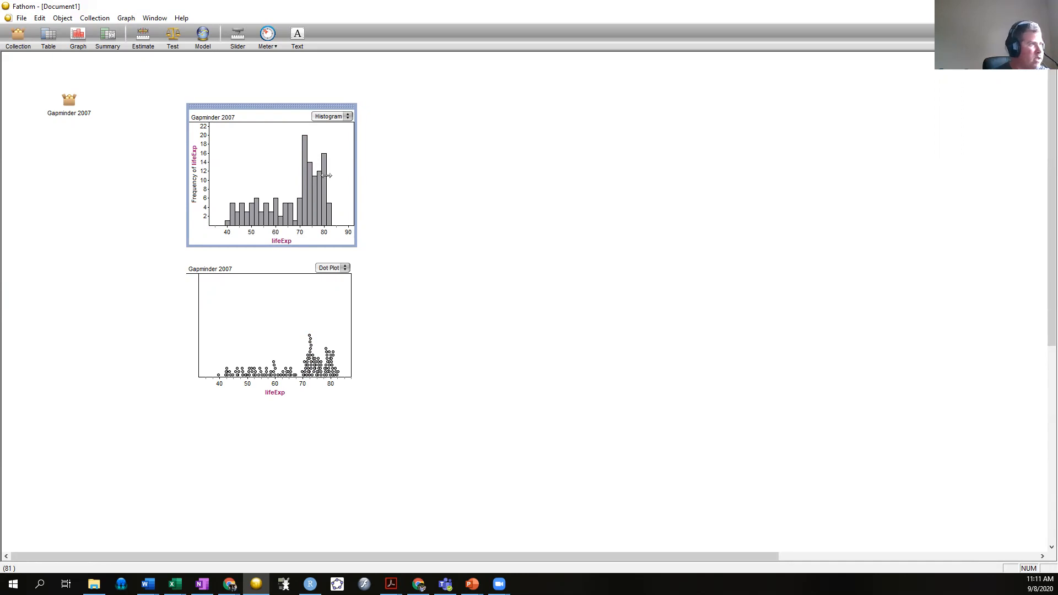
# Widen the histogram's bins to about 6.7 years and rescale its frequency axis to reach 50.
pyautogui.moveTo(327, 175); pyautogui.dragTo(344, 176)
pyautogui.moveTo(205, 134); pyautogui.dragTo(202, 191)
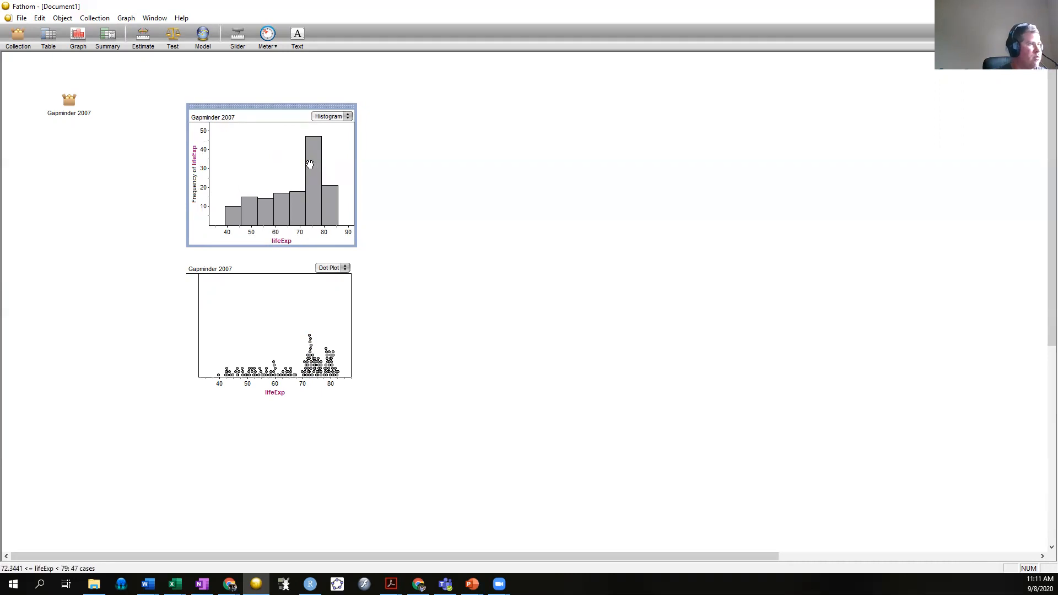
# Highlight each histogram bar from the highest to the lowest lifeExp values, compare it with the dot plot, and clear the selection.
pyautogui.click(328, 205)
pyautogui.click(310, 190)
pyautogui.click(296, 202)
pyautogui.click(280, 210)
pyautogui.click(263, 213)
pyautogui.click(249, 215)
pyautogui.click(229, 216)
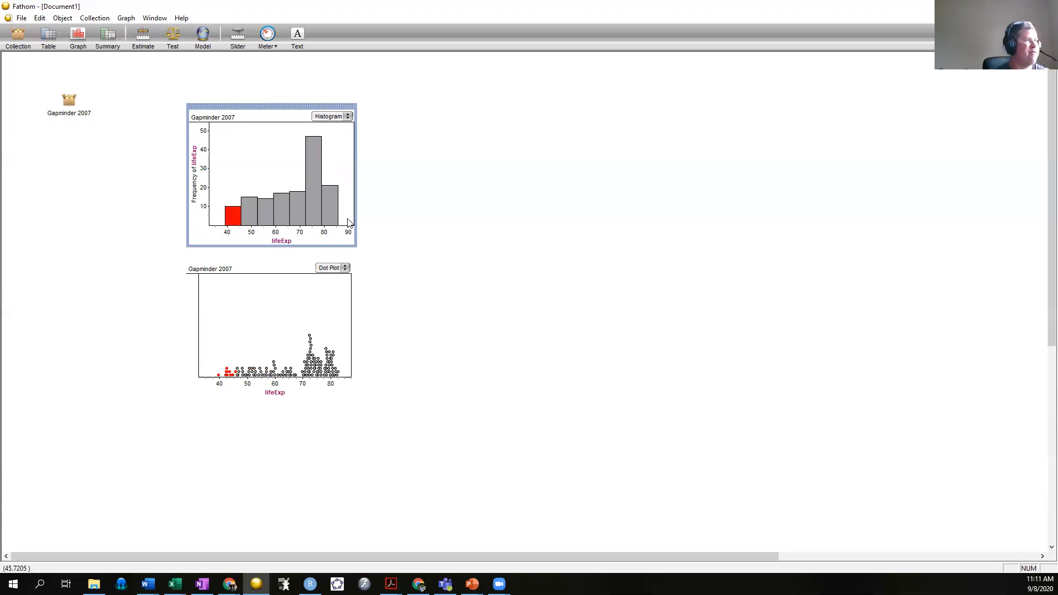
pyautogui.click(496, 212)
pyautogui.click(280, 169)
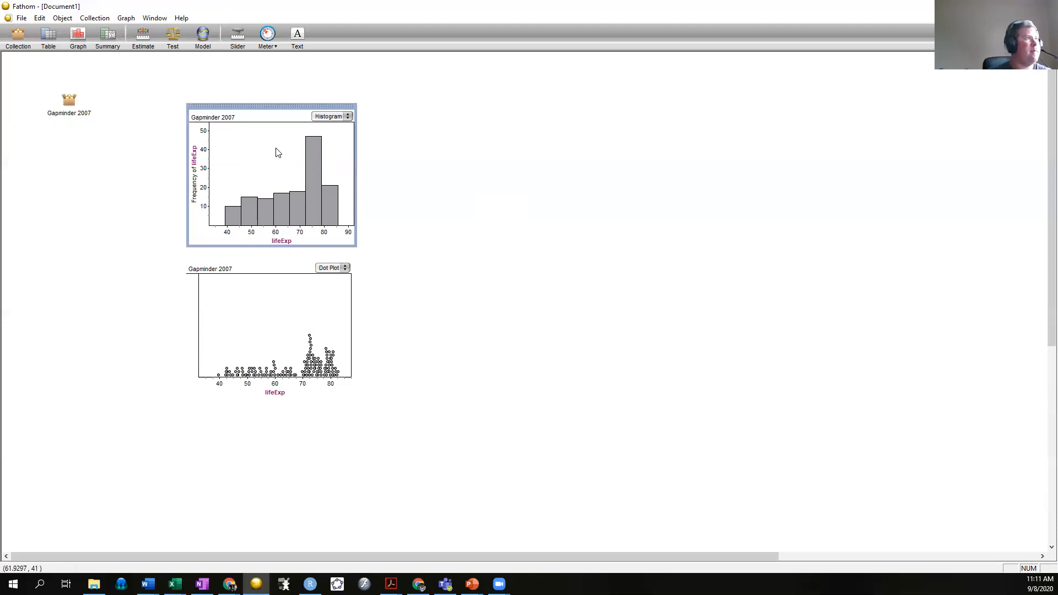
# Add a third graph with a lifeExp dot plot below the others and change the middle graph to a box plot.
pyautogui.moveTo(75, 38); pyautogui.dragTo(184, 405)
pyautogui.moveTo(270, 391); pyautogui.dragTo(270, 523)
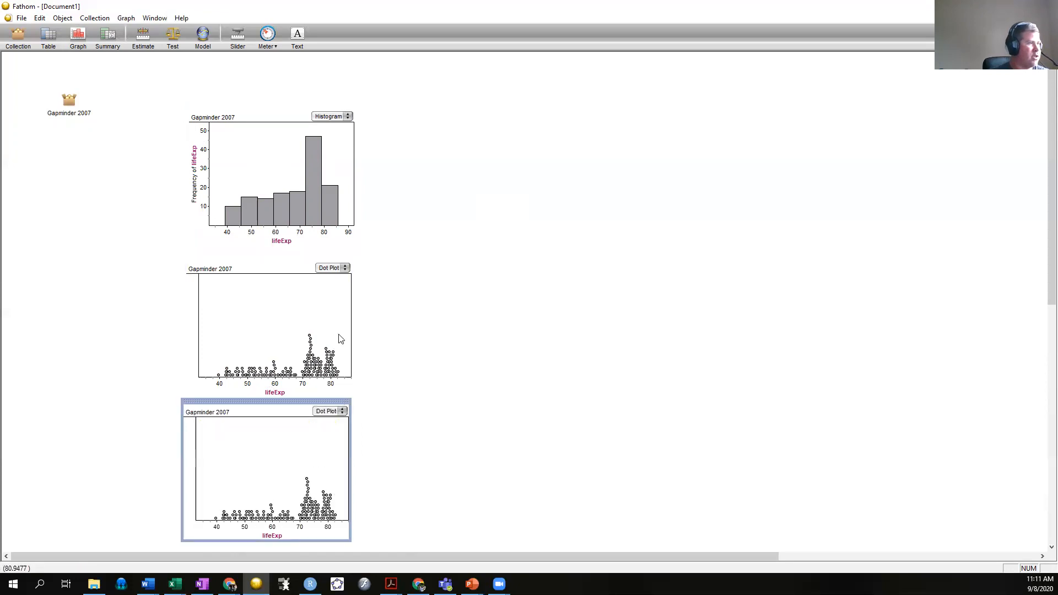
pyautogui.click(343, 268)
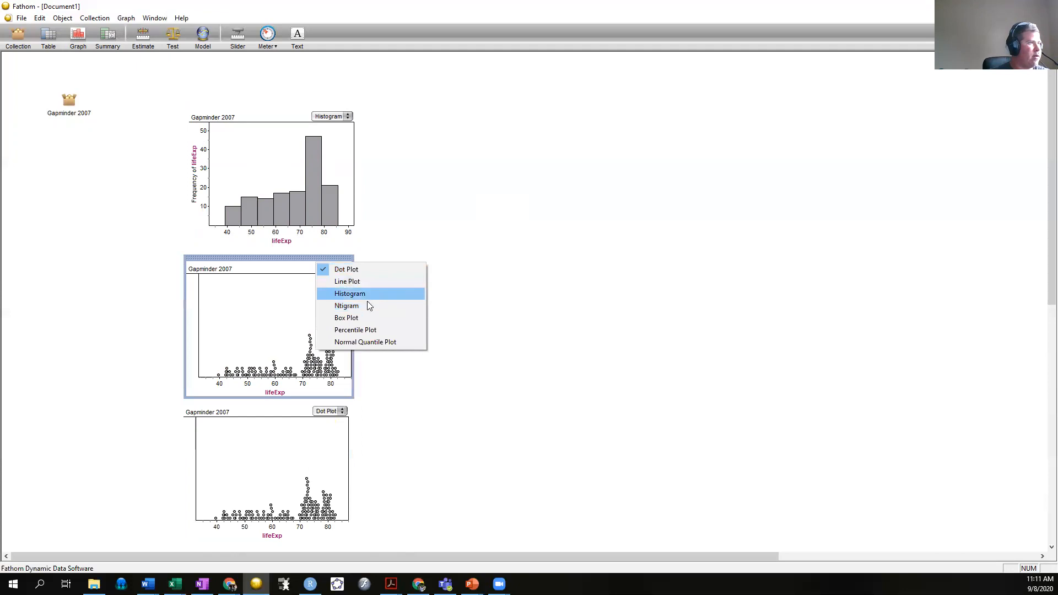
pyautogui.click(368, 318)
pyautogui.click(484, 330)
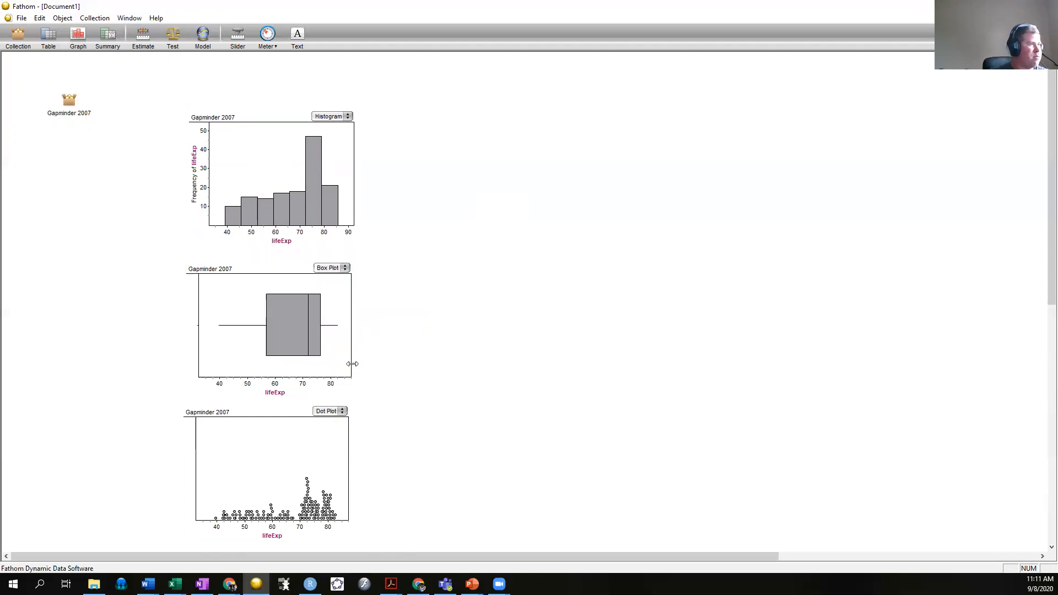
# Highlight the box plot's lower whisker and its lower box section to compare their cases across the histogram and dot plot.
pyautogui.click(333, 369)
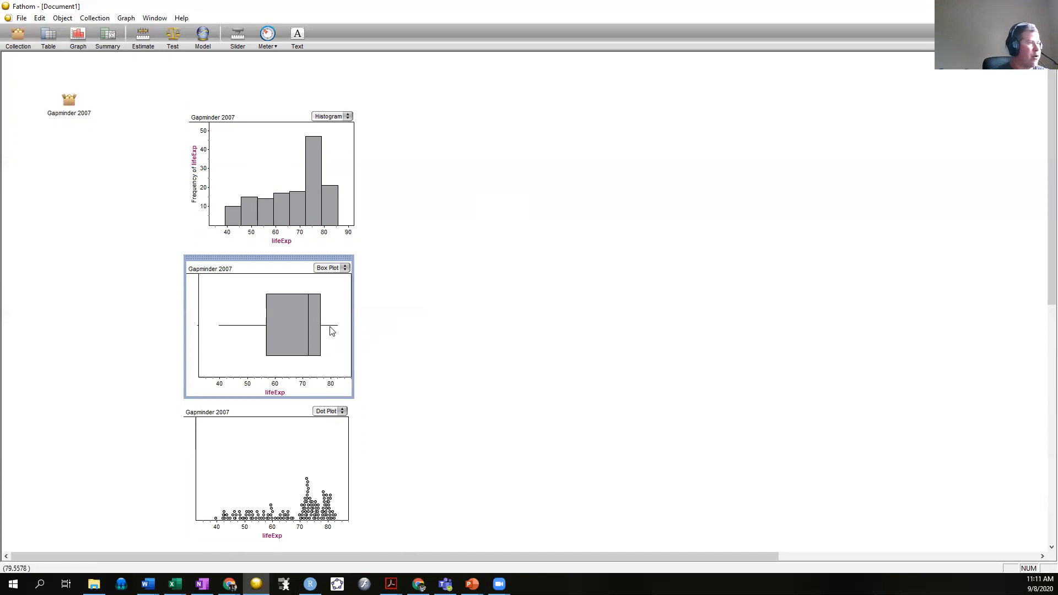
pyautogui.click(249, 325)
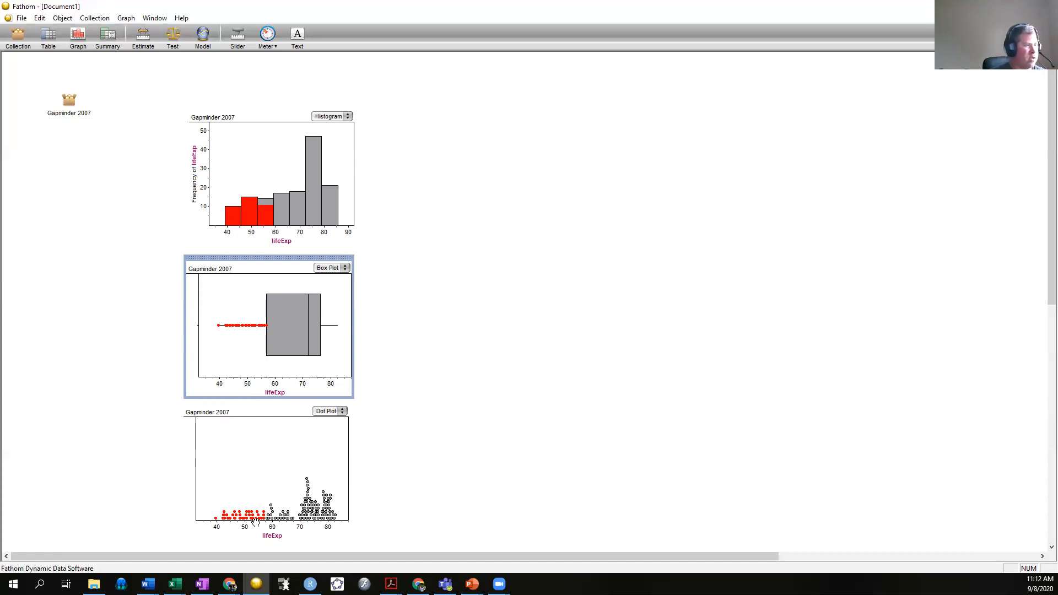
pyautogui.click(297, 329)
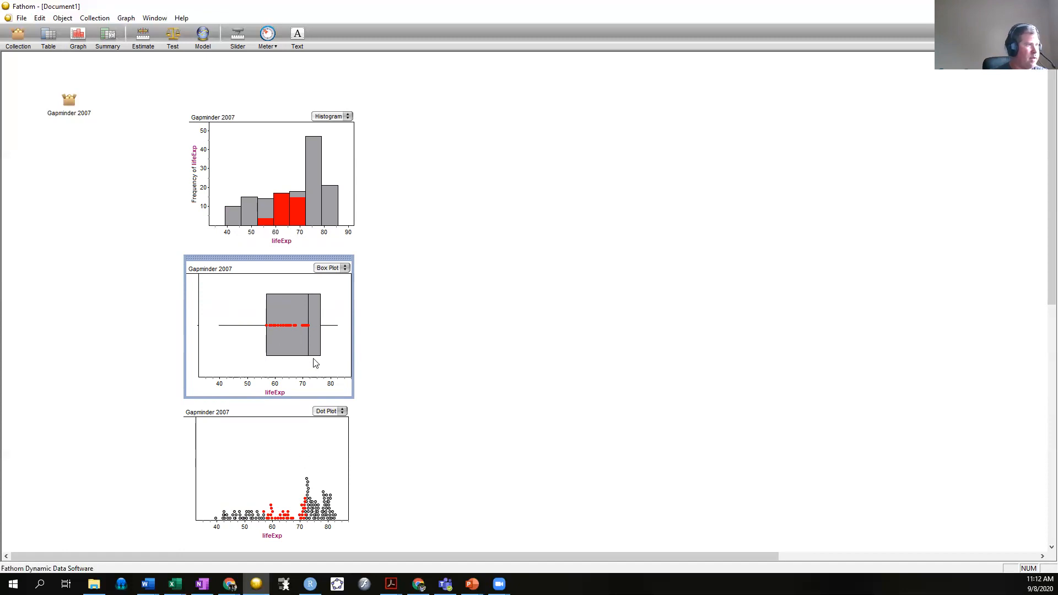
# Highlight the box plot's upper box section and upper whisker to compare their cases across the other graphs, and clear the selection.
pyautogui.click(315, 335)
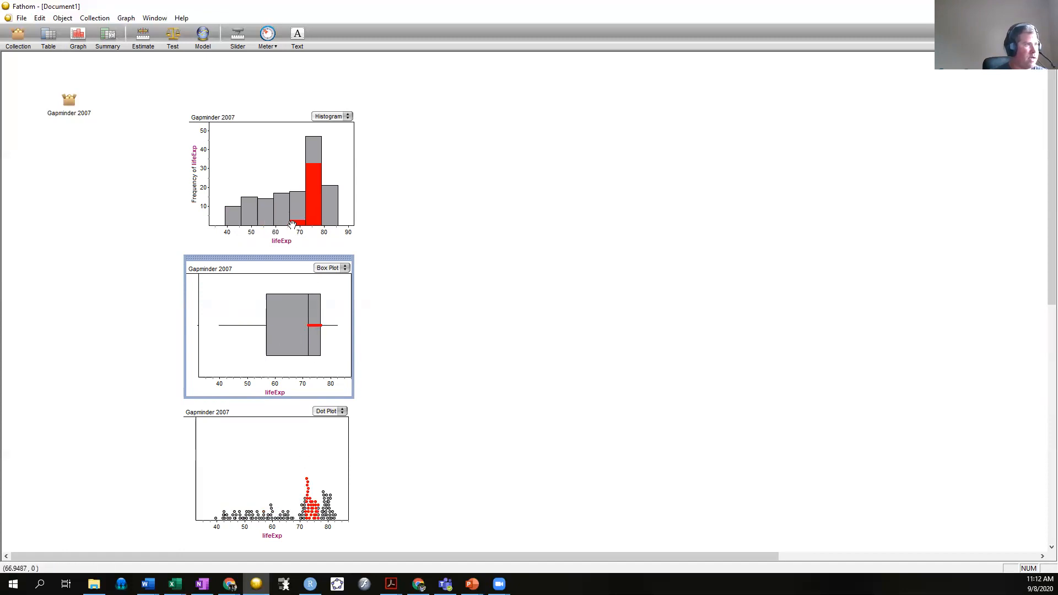
pyautogui.click(337, 325)
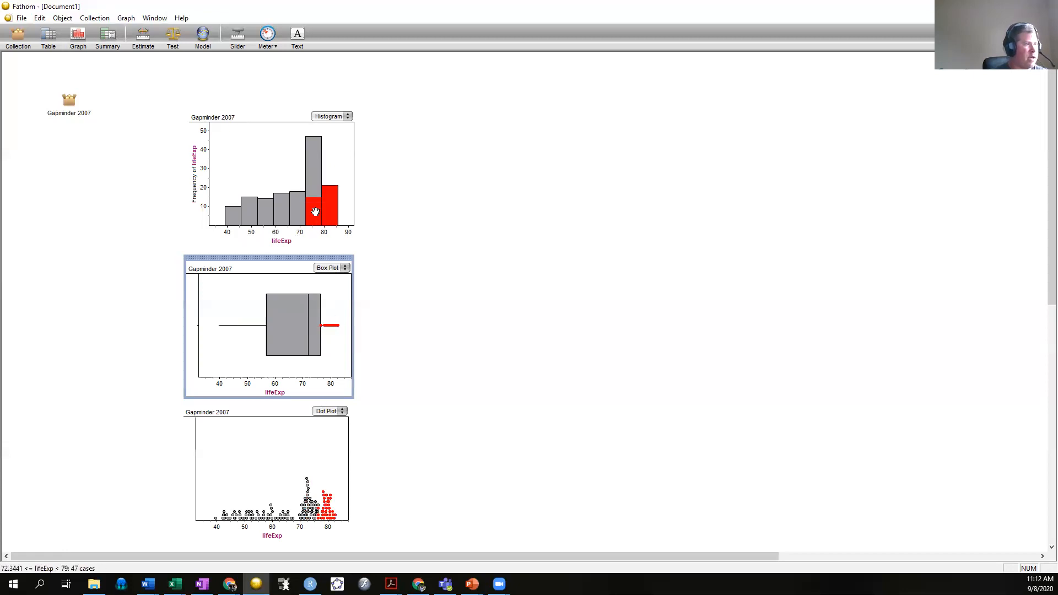
pyautogui.click(311, 310)
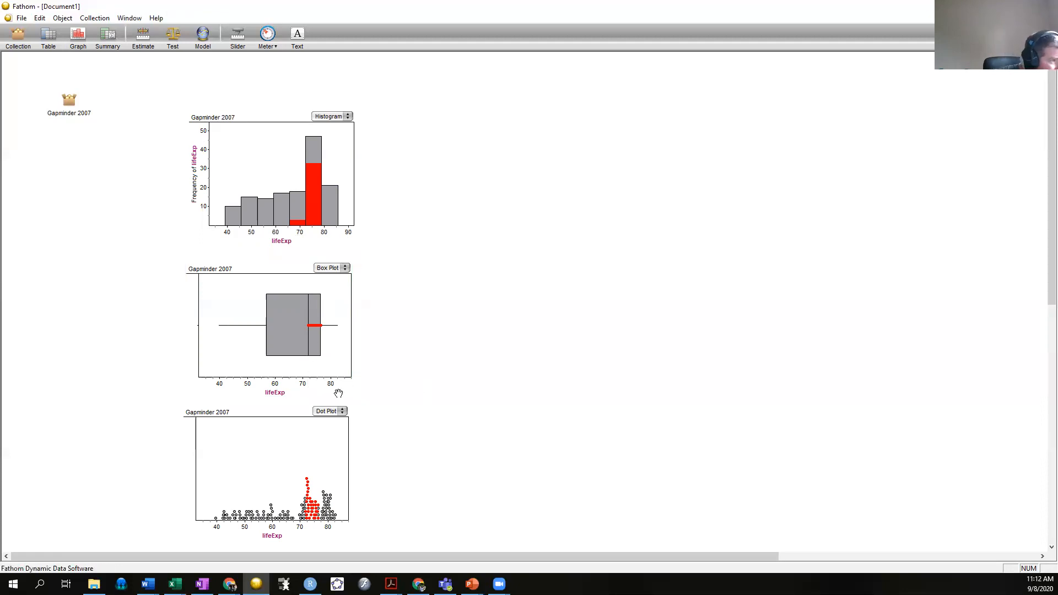
pyautogui.click(338, 346)
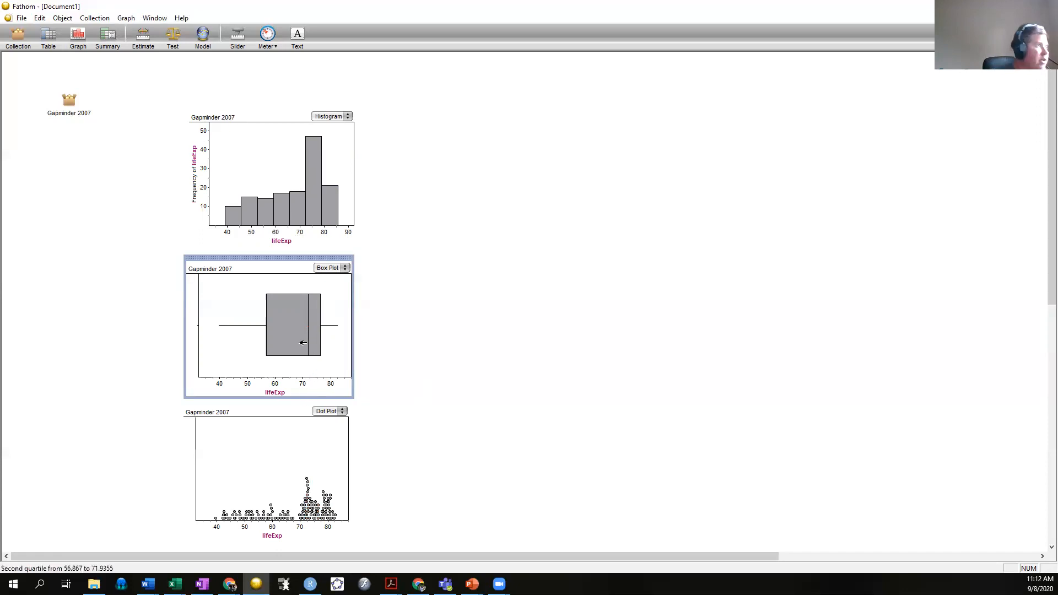
# Add a summary table of lifeExp beside the histogram with the five-number summary, enlarged enough to show all its formulas.
pyautogui.moveTo(108, 35); pyautogui.dragTo(449, 142)
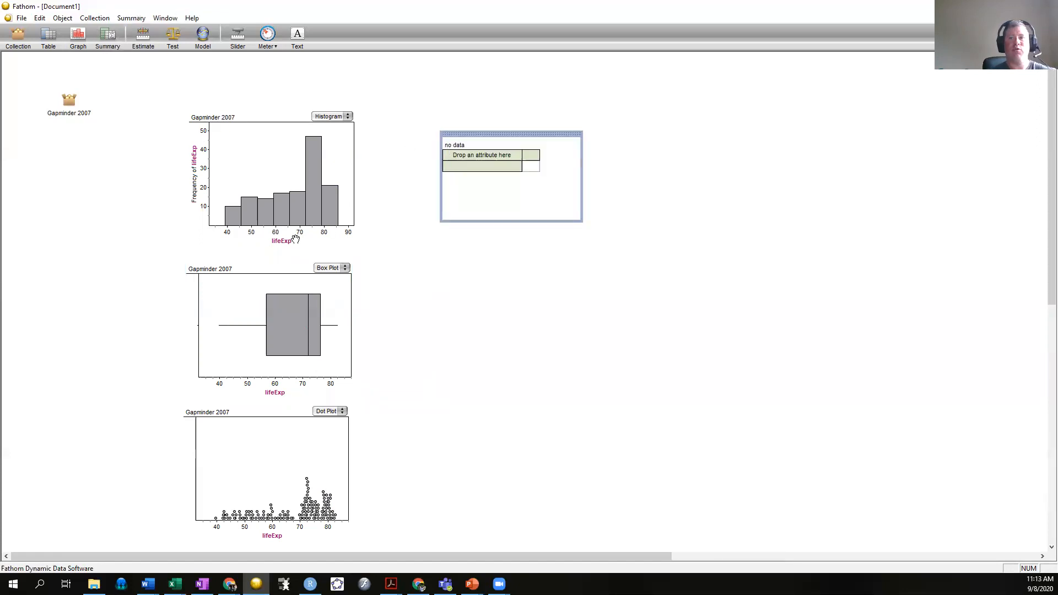
pyautogui.moveTo(282, 241); pyautogui.dragTo(515, 156)
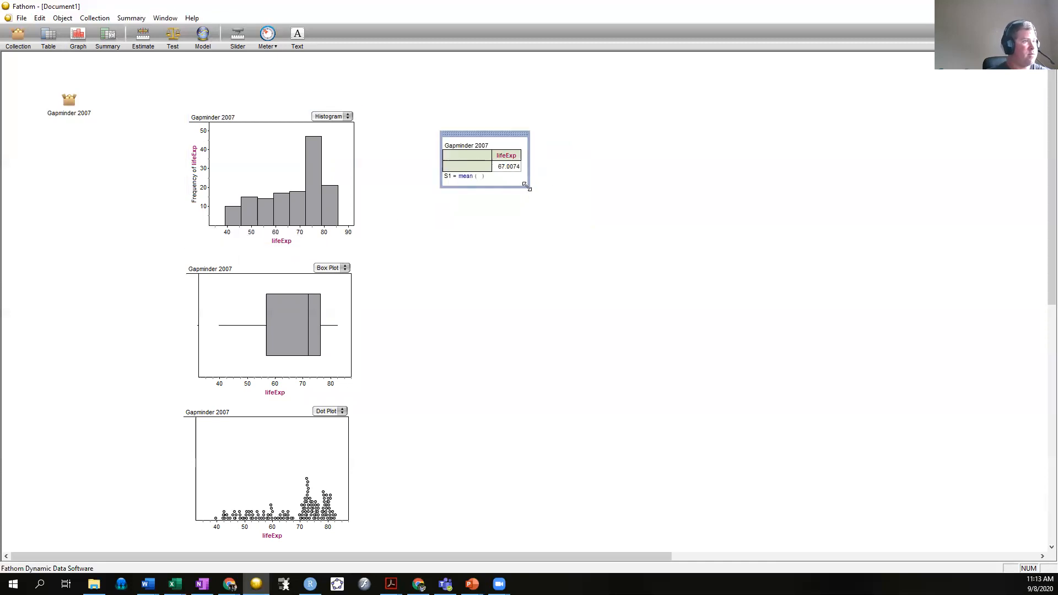
pyautogui.moveTo(531, 188); pyautogui.dragTo(613, 220)
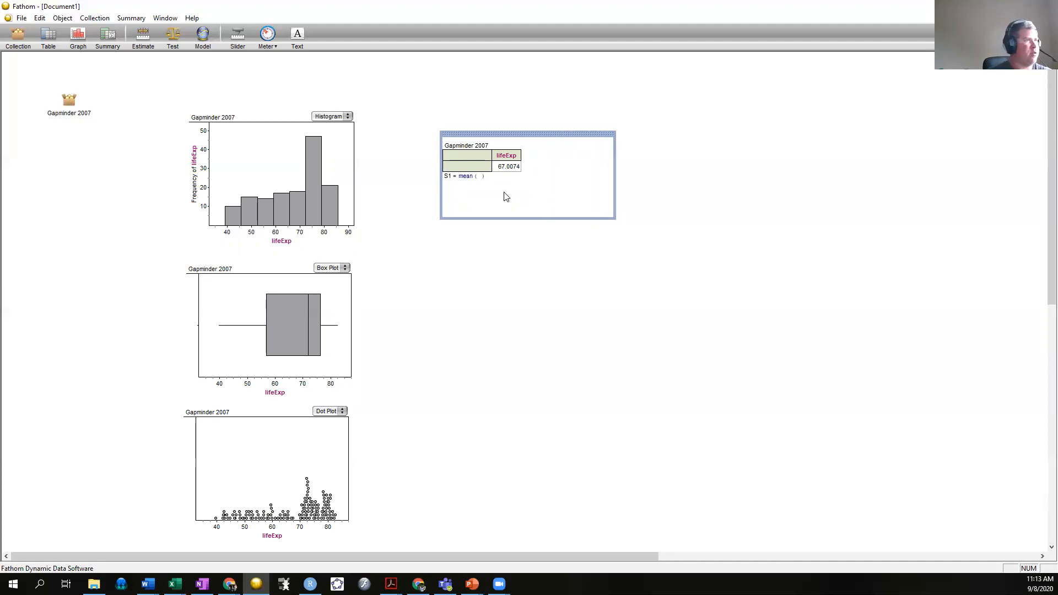
pyautogui.rightClick(612, 184)
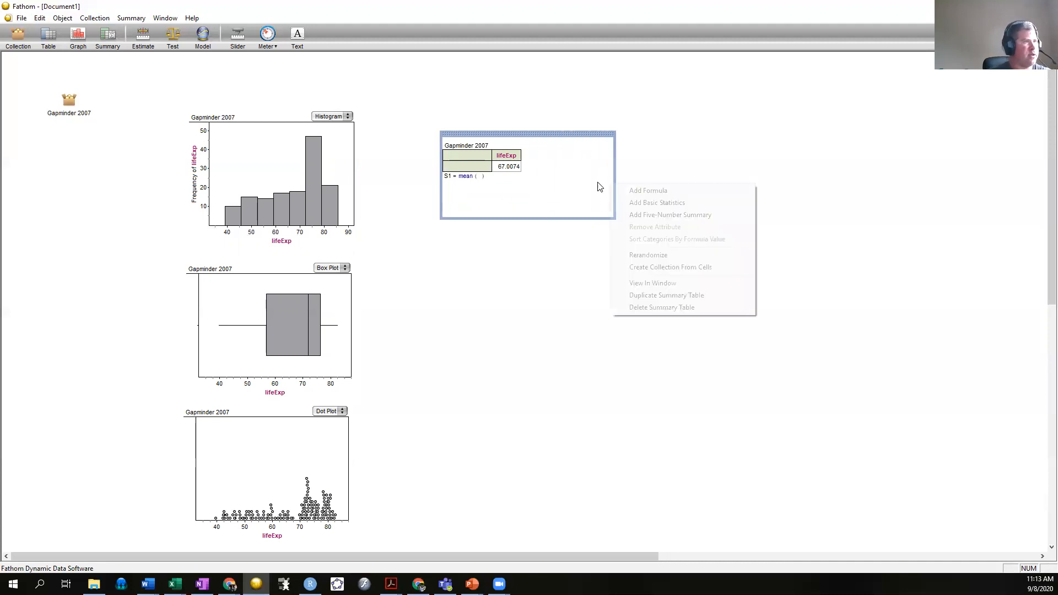
pyautogui.click(669, 215)
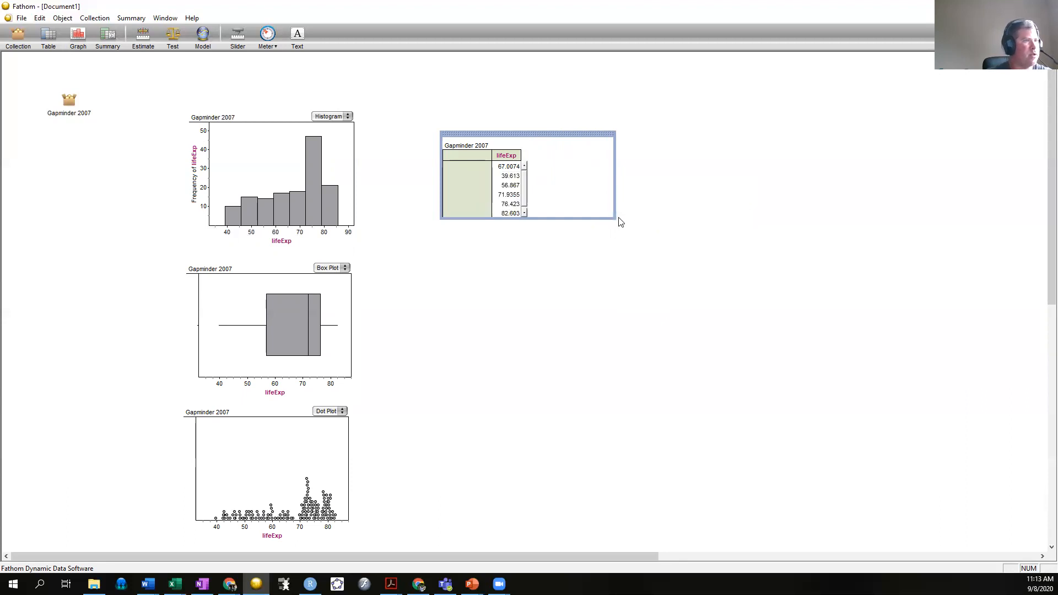
pyautogui.moveTo(615, 218); pyautogui.dragTo(635, 346)
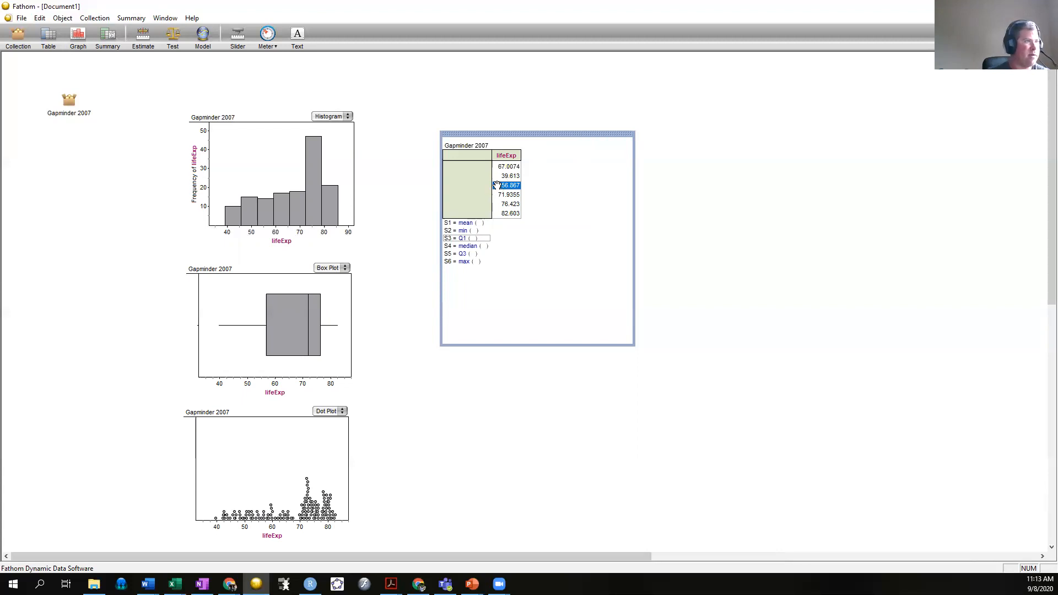
# Match the summary table's quartile formulas Q1 and Q3 to their lifeExp values, and deselect the table.
pyautogui.click(464, 253)
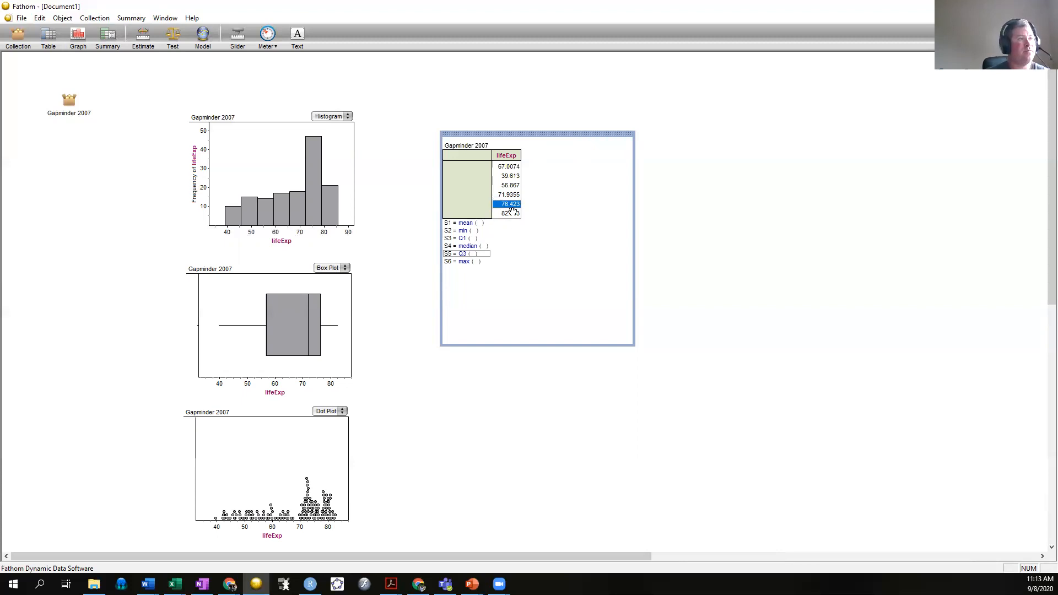
pyautogui.click(547, 253)
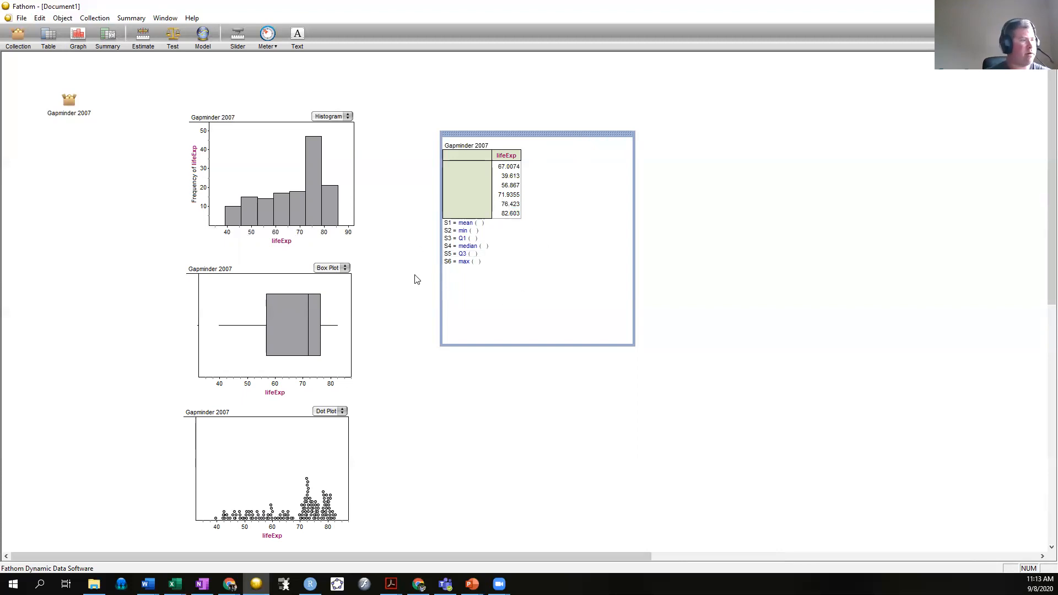
pyautogui.click(517, 398)
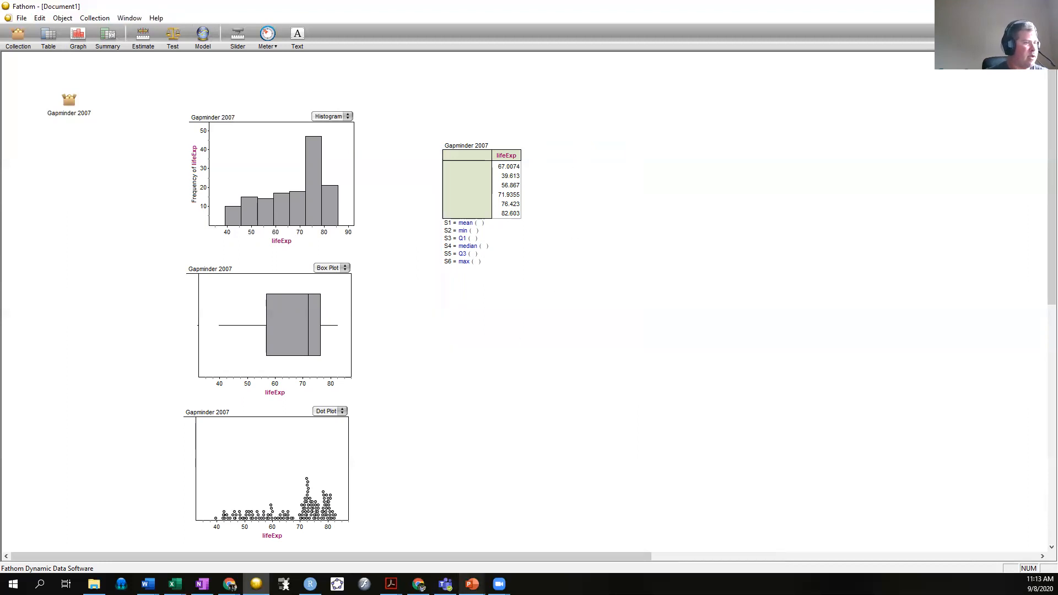
# Switch to the PowerPoint presentation and start a new sub-bullet below "Fathom Best" on the numerical data slide.
pyautogui.moveTo(472, 583)
pyautogui.click(511, 557)
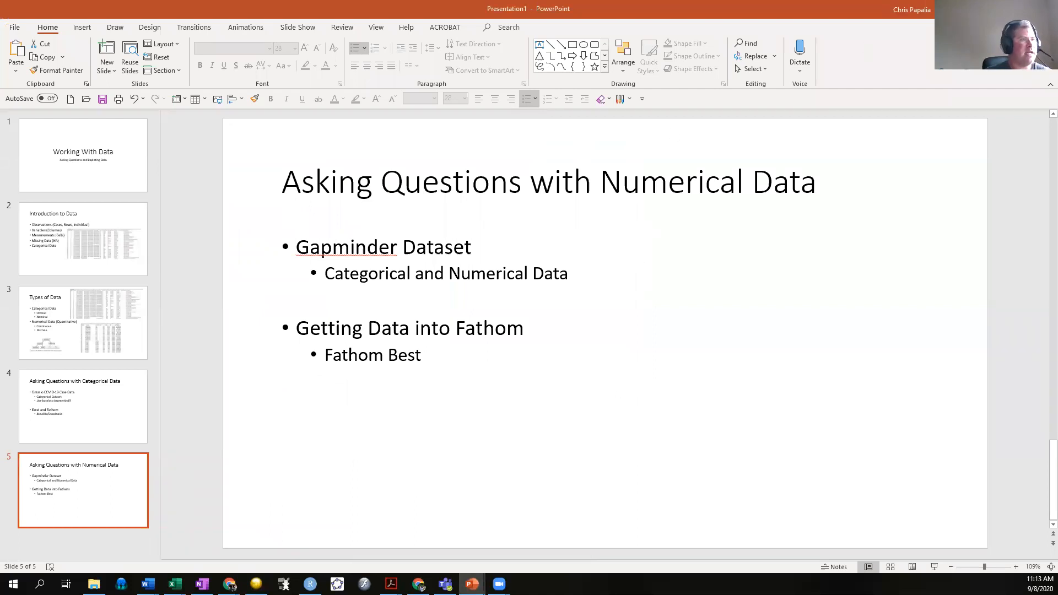
pyautogui.click(382, 360)
pyautogui.doubleClick(380, 357)
pyautogui.click(508, 352)
pyautogui.press('Return')
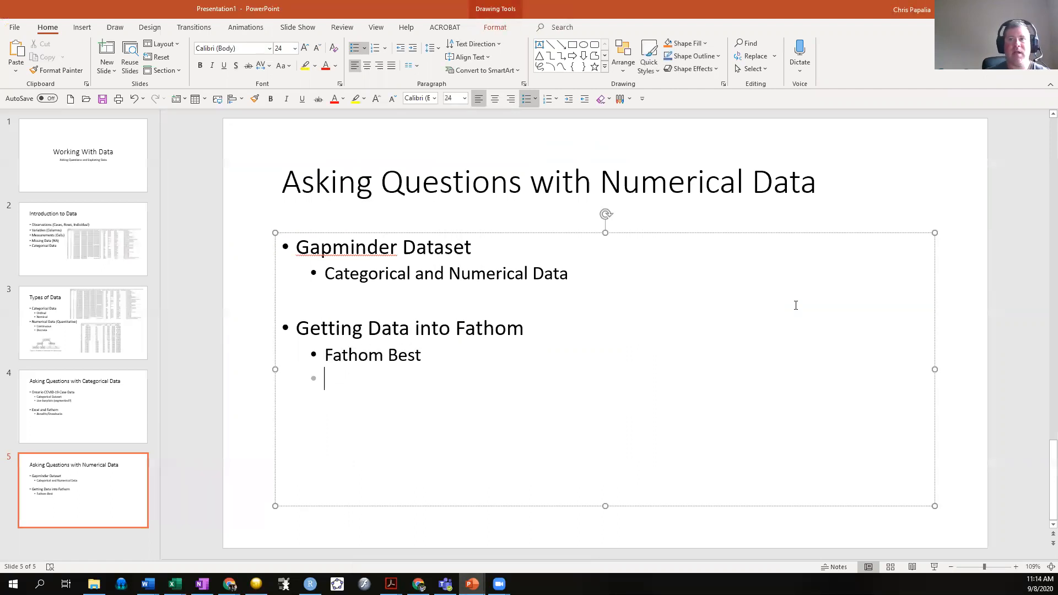